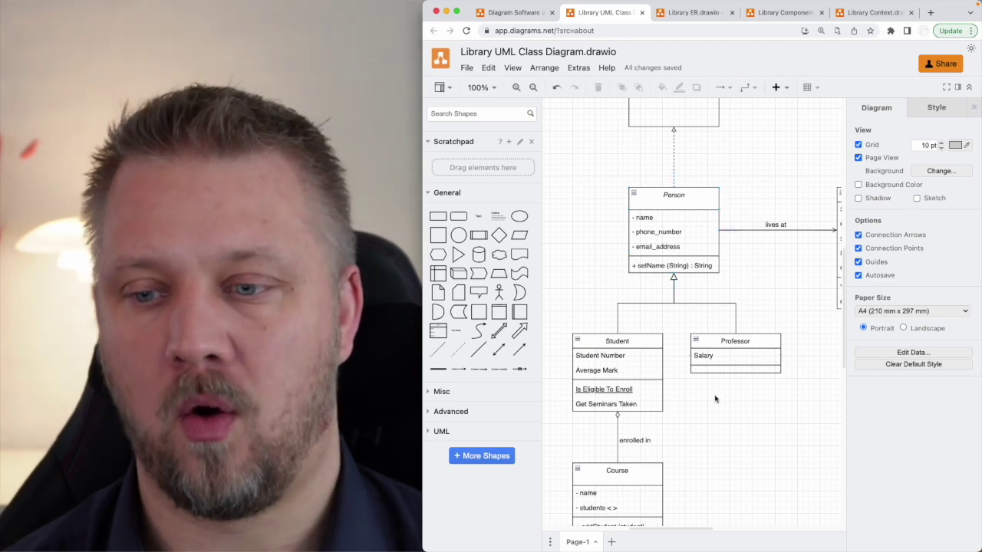
scroll(715, 398, "down", 3)
scroll(715, 398, "down", 2)
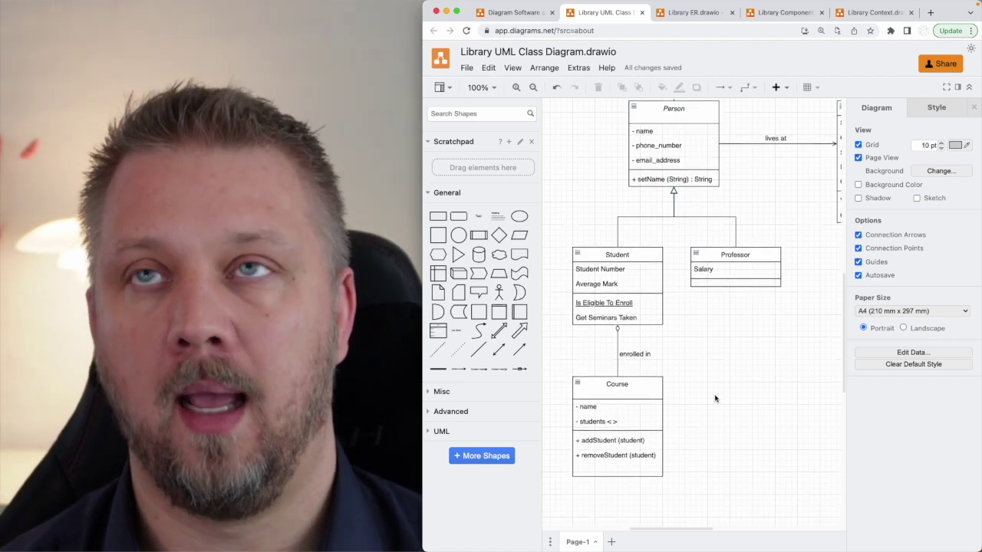
scroll(715, 398, "left", 2)
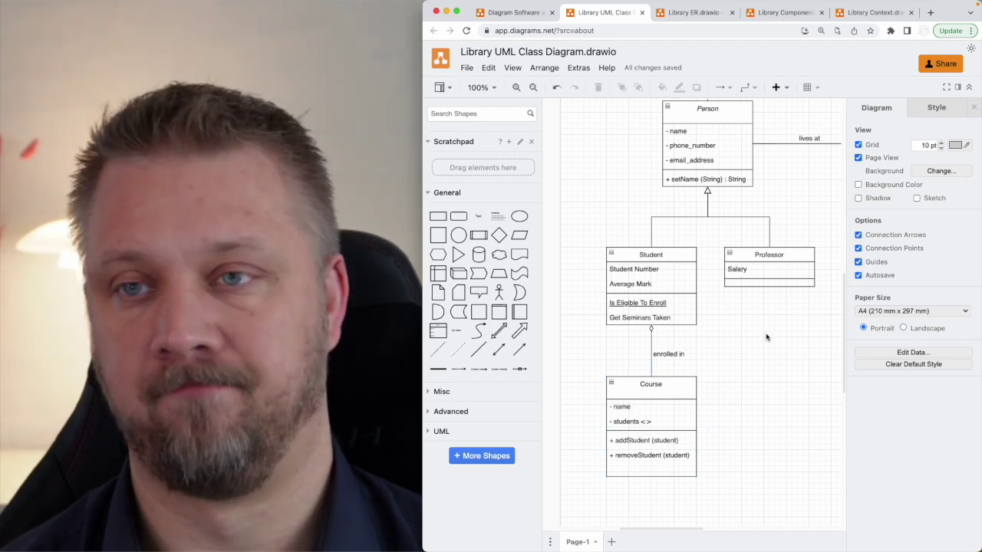
- Start a new diagram from the diagrams.net website and choose the basic Sequence Diagram template
left_click(512, 11)
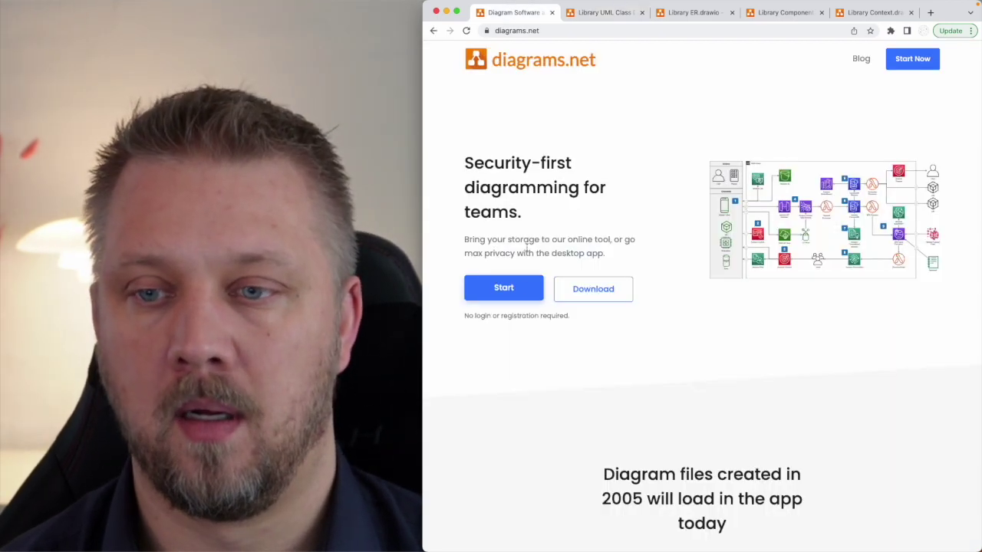
left_click(521, 287)
left_click(687, 235)
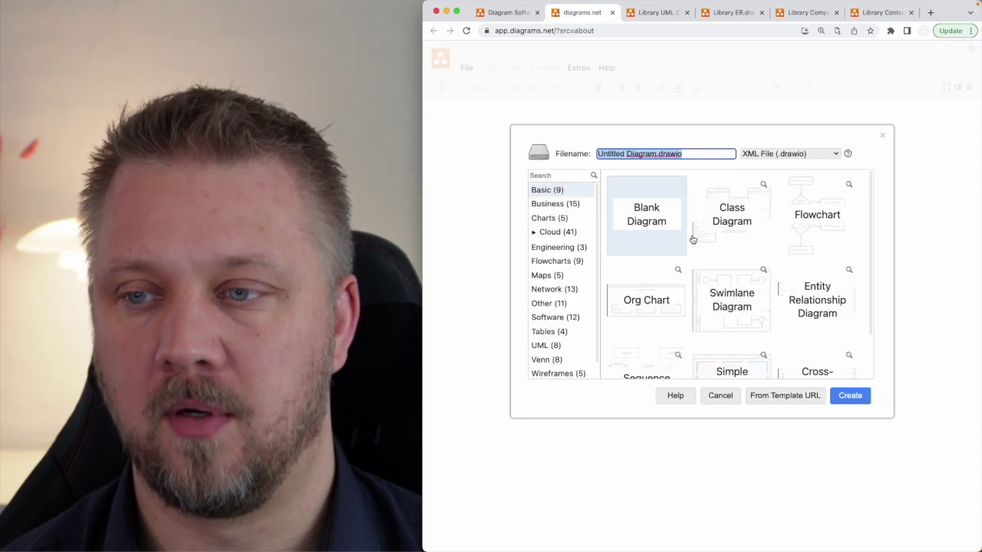
scroll(815, 247, "down", 3)
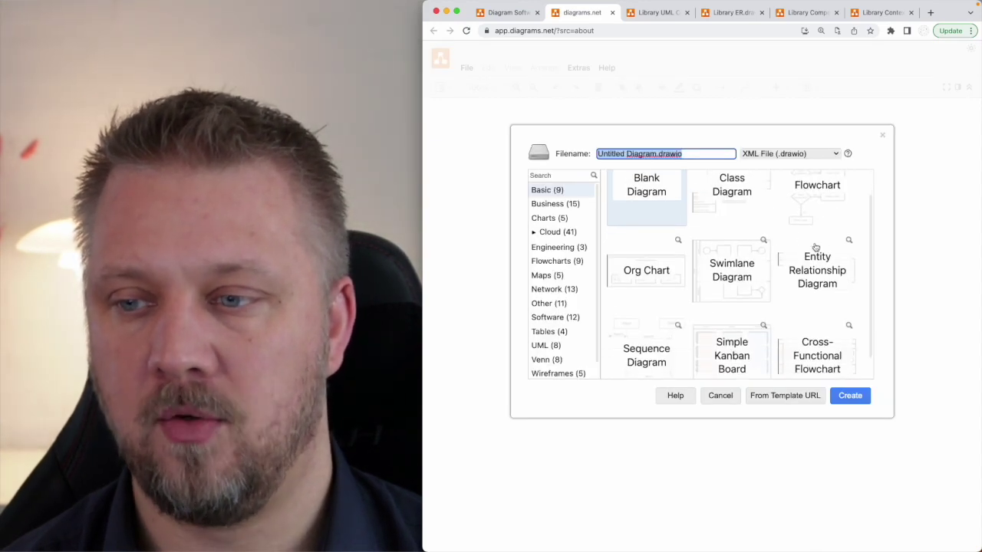
left_click(667, 330)
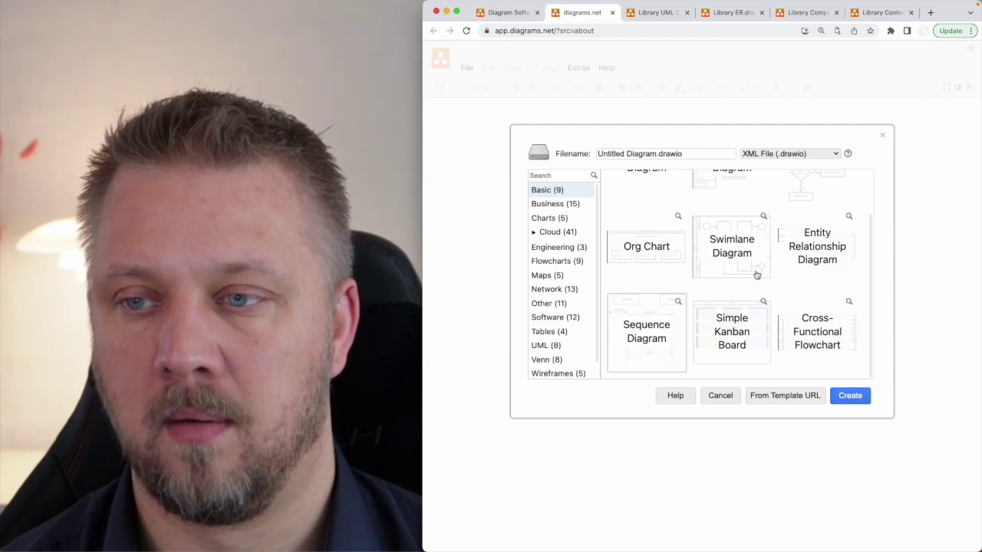
- Create the diagram and save it as Library UML Sequence Diagram in the UML tutorials folder
left_click(847, 395)
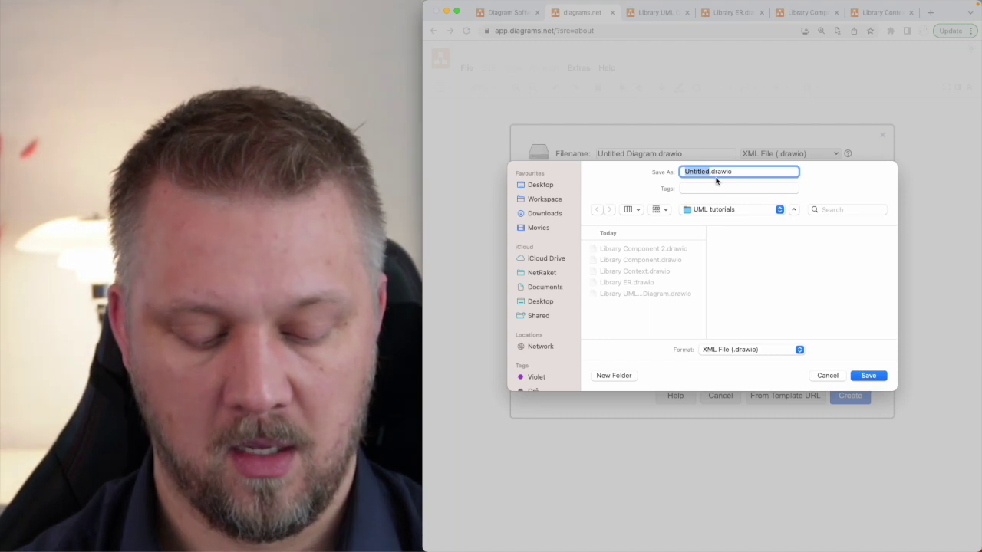
type("Library UML Sequence Diagram")
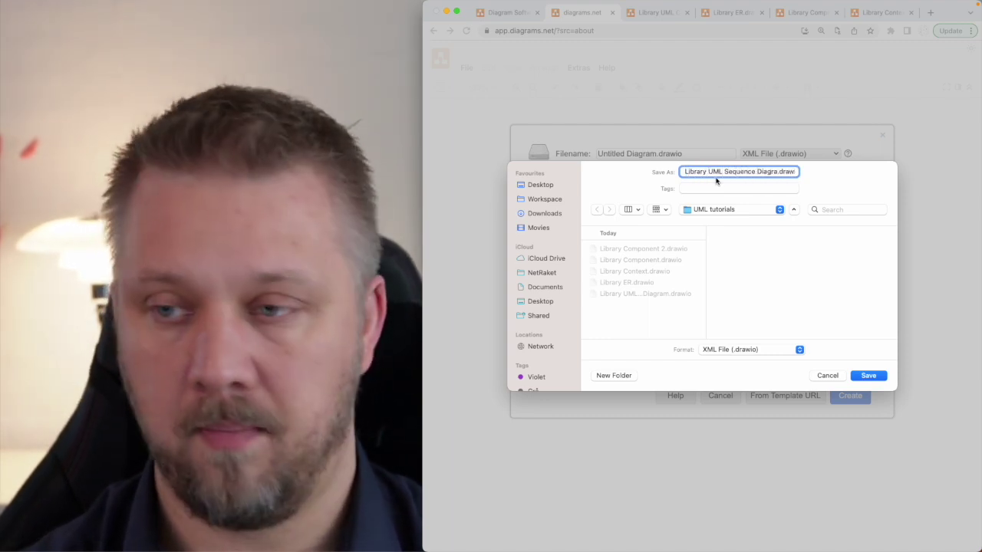
key("Return")
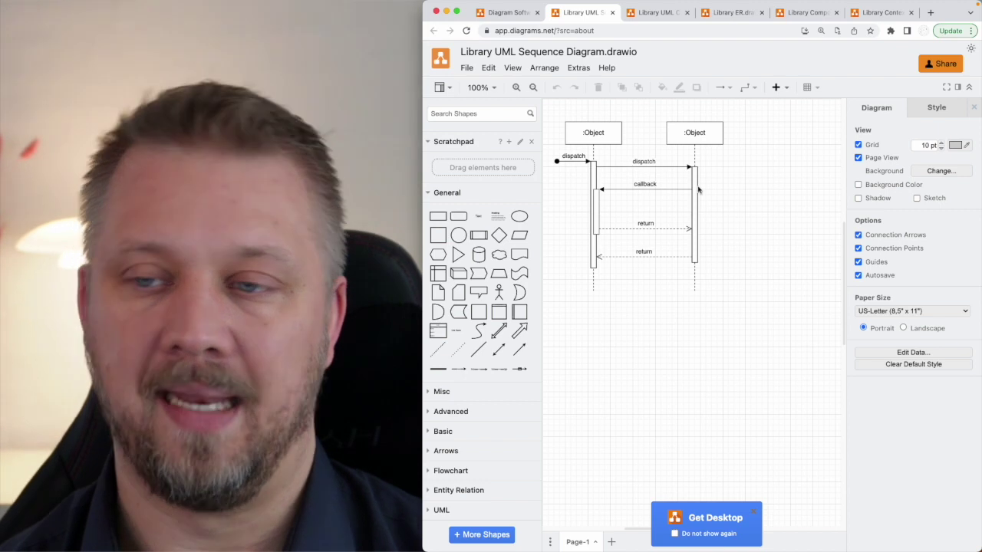
- Examine the template's two object lifelines and check them against the classes in the Library UML Class Diagram
scroll(606, 192, "up", 3)
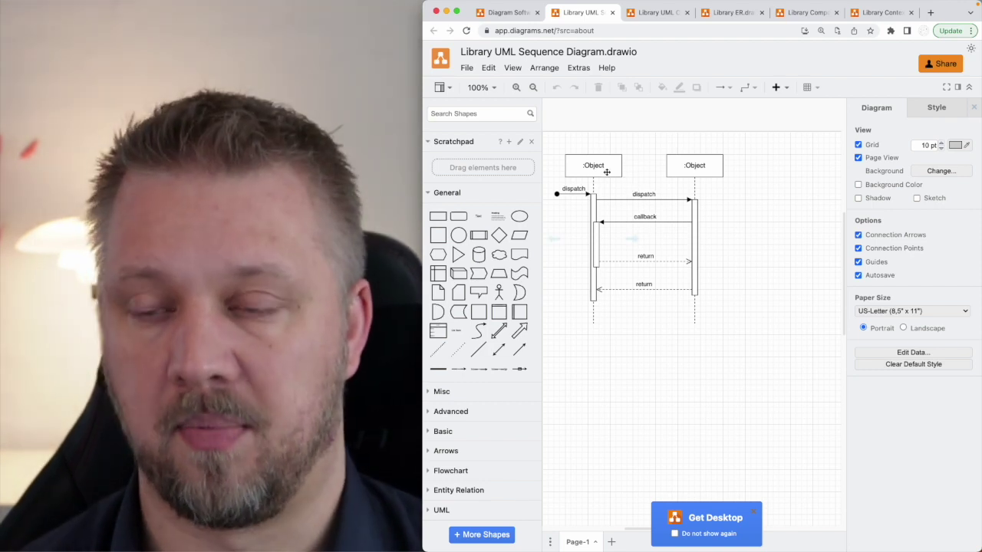
left_click(592, 161)
left_click(687, 167)
left_click(598, 169)
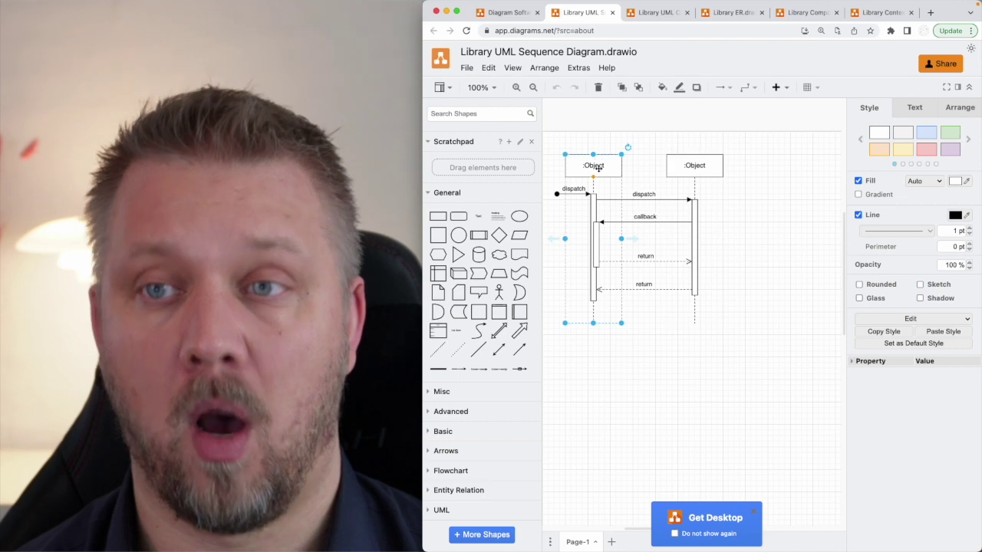
left_click(700, 167)
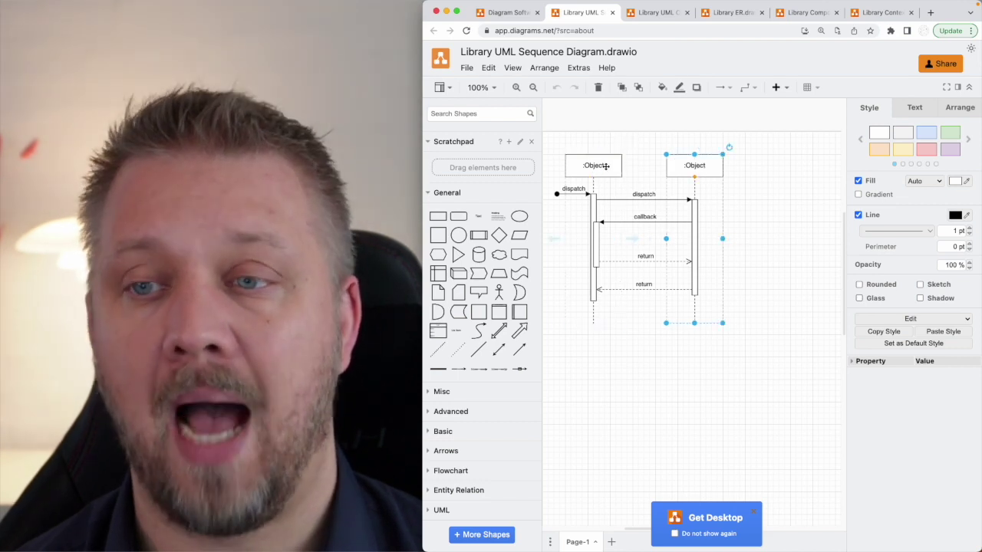
left_click(604, 166)
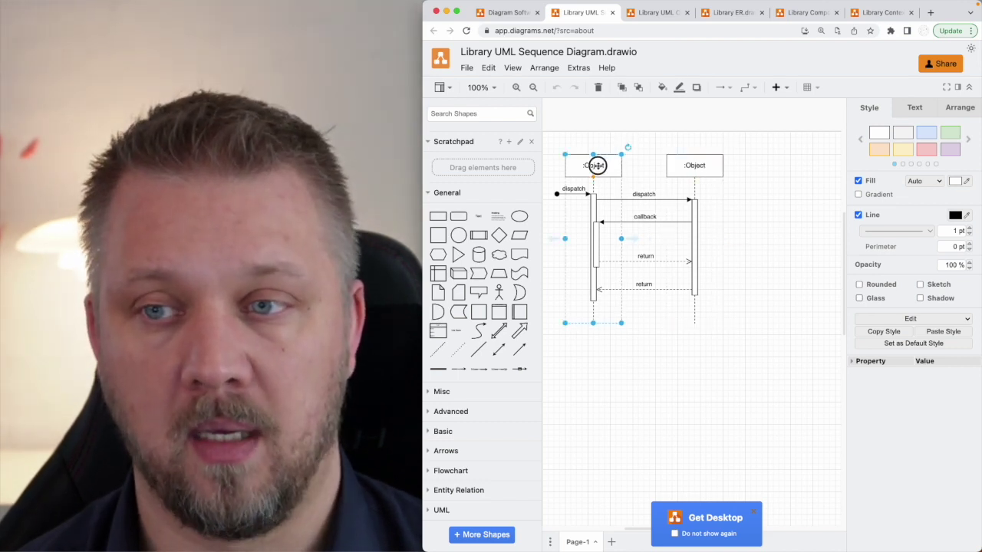
double_click(603, 166)
double_click(701, 165)
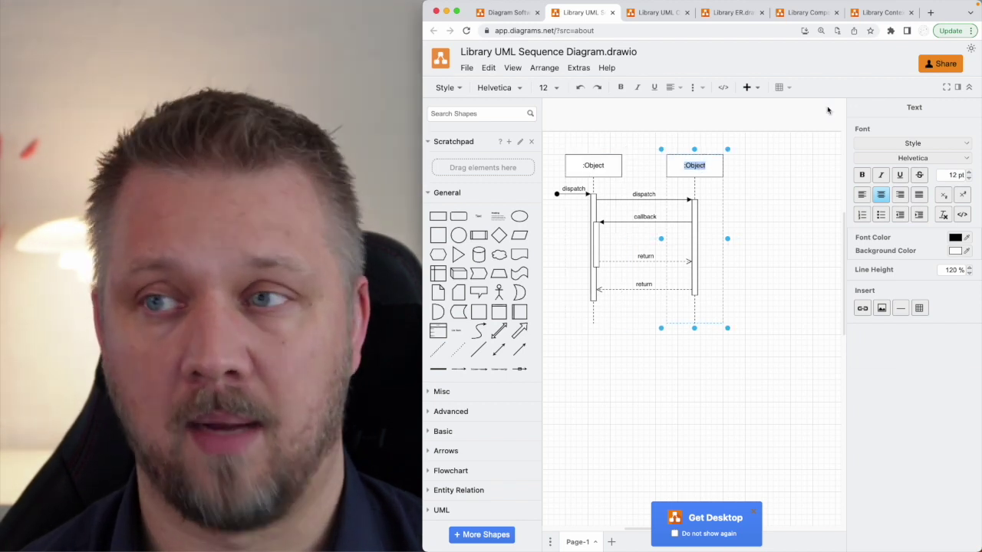
left_click(650, 12)
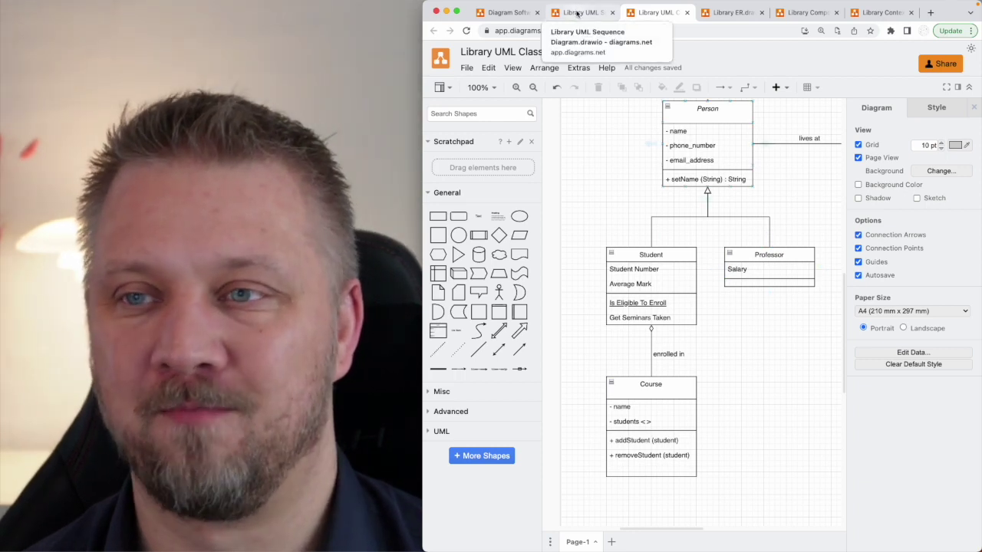
left_click(576, 13)
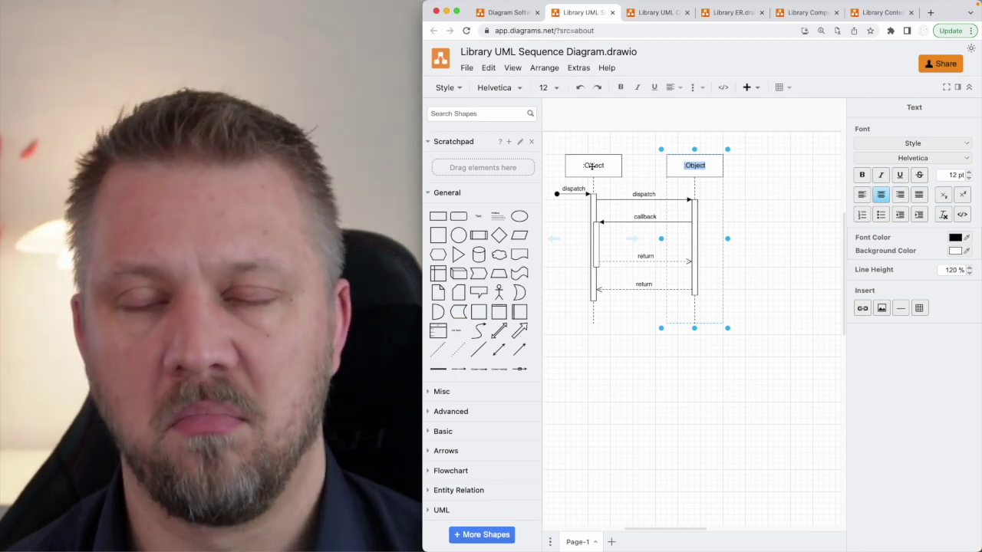
- Rename the first object lifeline Professor and the second one Student
left_click(592, 166)
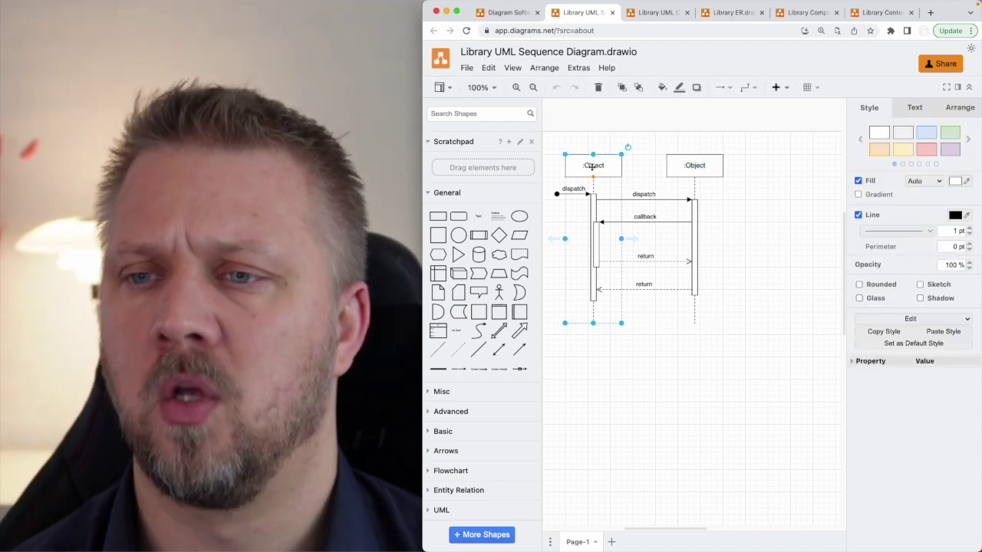
double_click(592, 165)
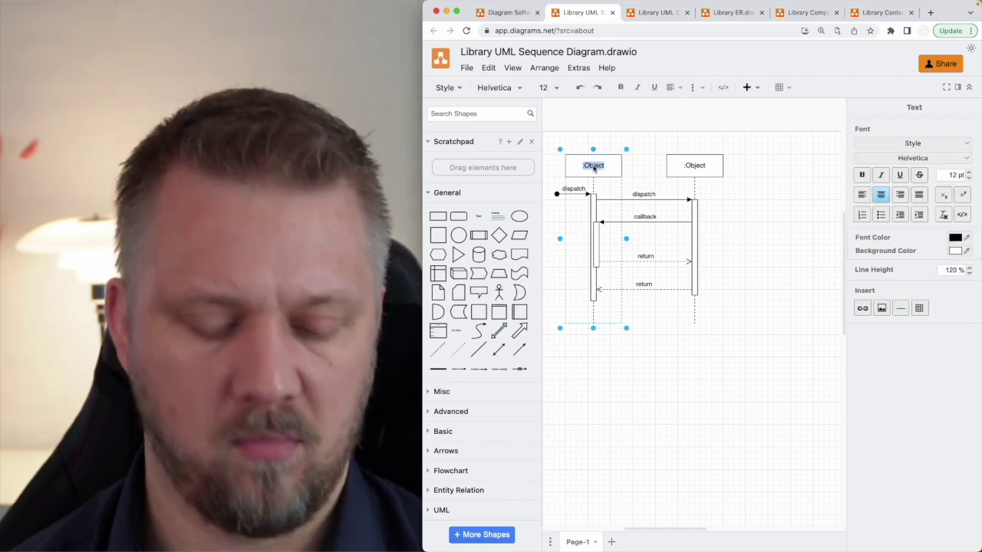
type("Professor")
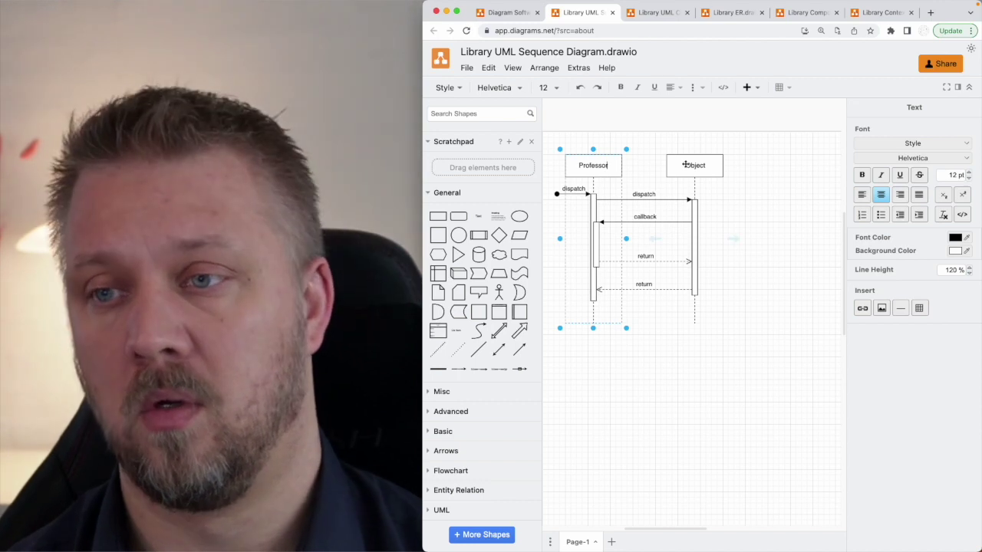
left_click(705, 166)
double_click(707, 166)
type("Student")
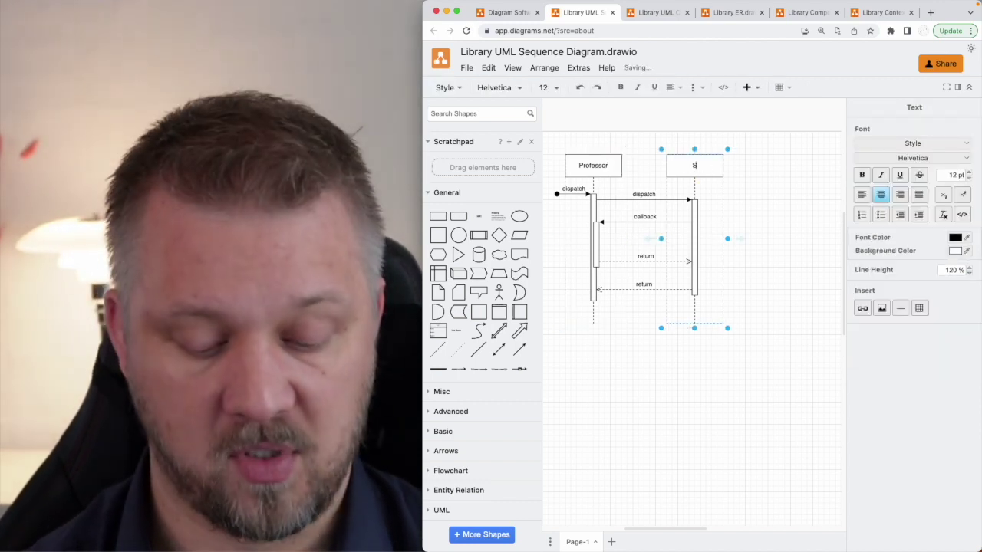
left_click(785, 182)
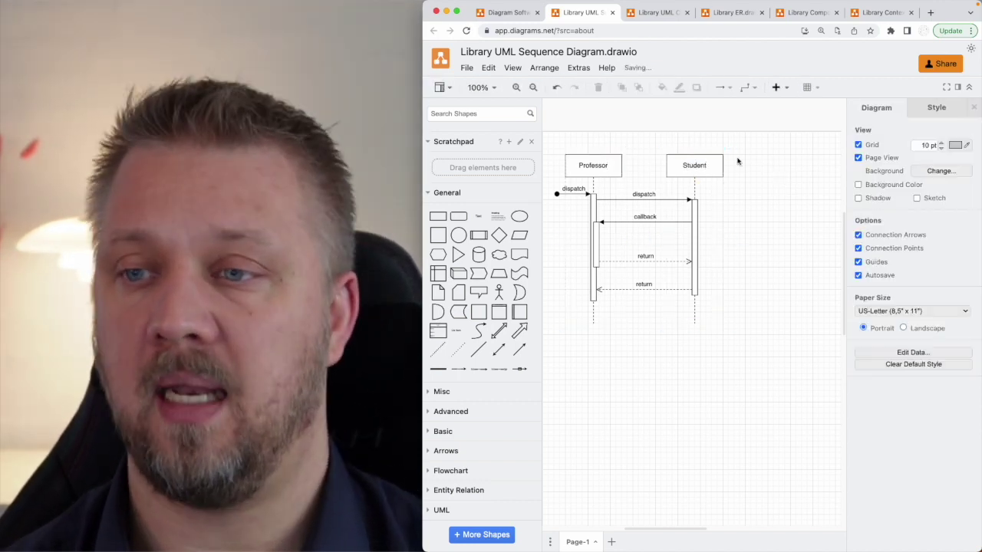
- Place a copy of the Student lifeline to its right and name the copy Course
left_click_drag(695, 164, 802, 168)
double_click(802, 167)
type("Cla")
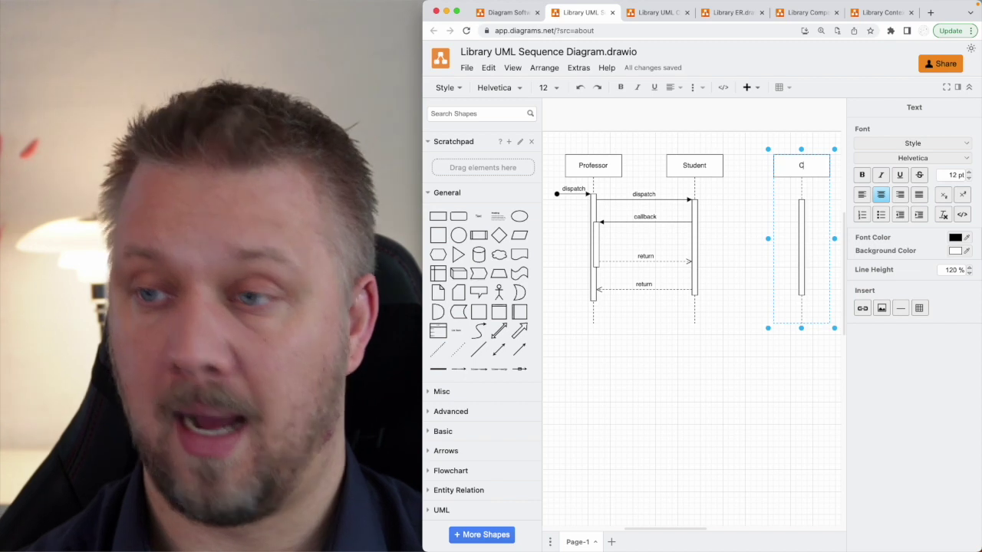
type("ourse")
left_click(722, 224)
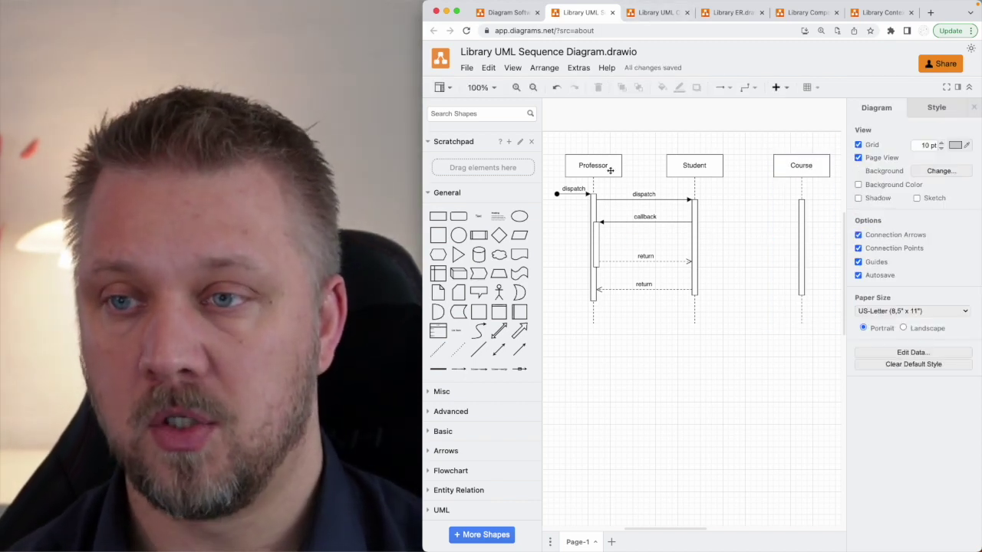
- Review the Animal, Person, Student, Professor and Course classes in the Library UML Class Diagram, and return to the sequence diagram
left_click(658, 13)
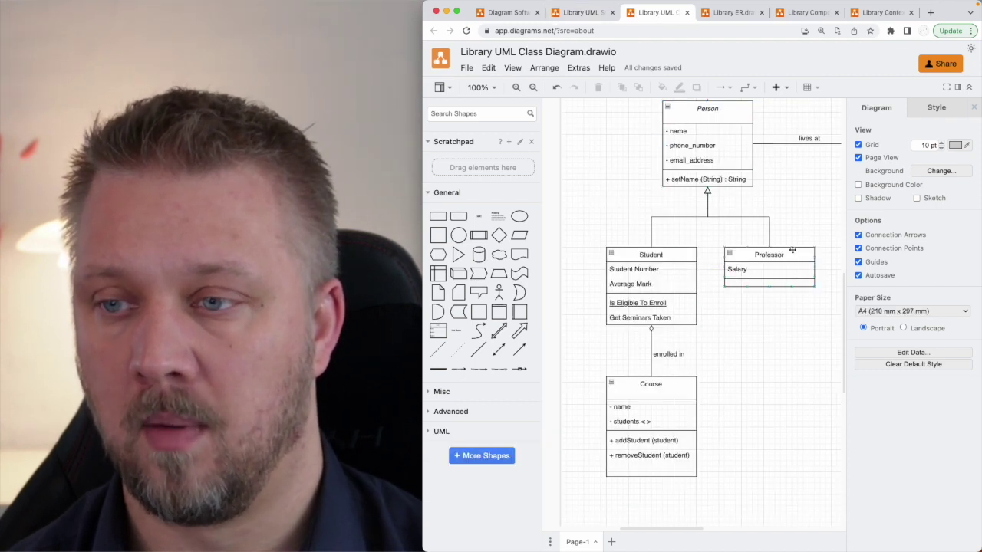
scroll(784, 304, "up", 5)
scroll(784, 305, "right", 3)
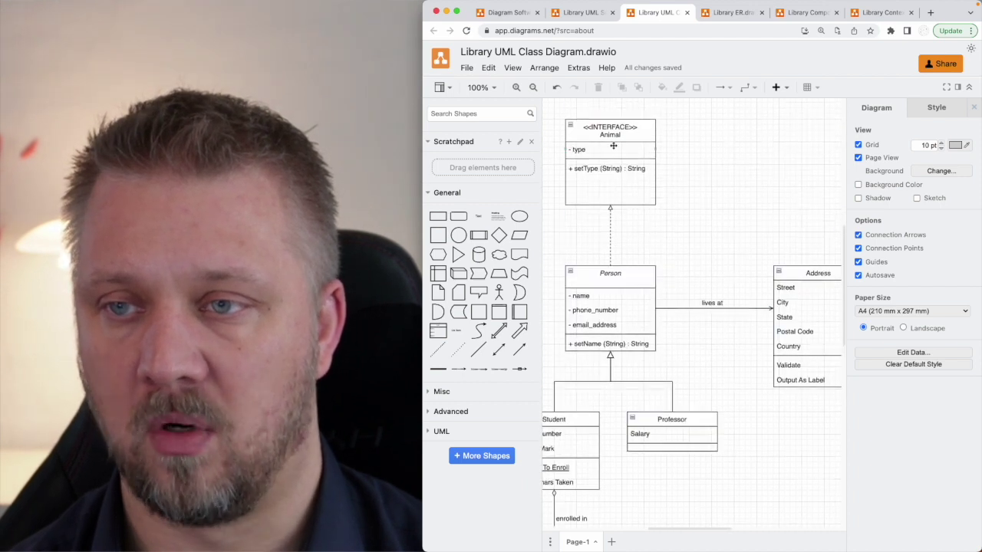
scroll(647, 329, "down", 5)
scroll(647, 329, "up", 1)
scroll(646, 329, "left", 1)
scroll(647, 329, "left", 1)
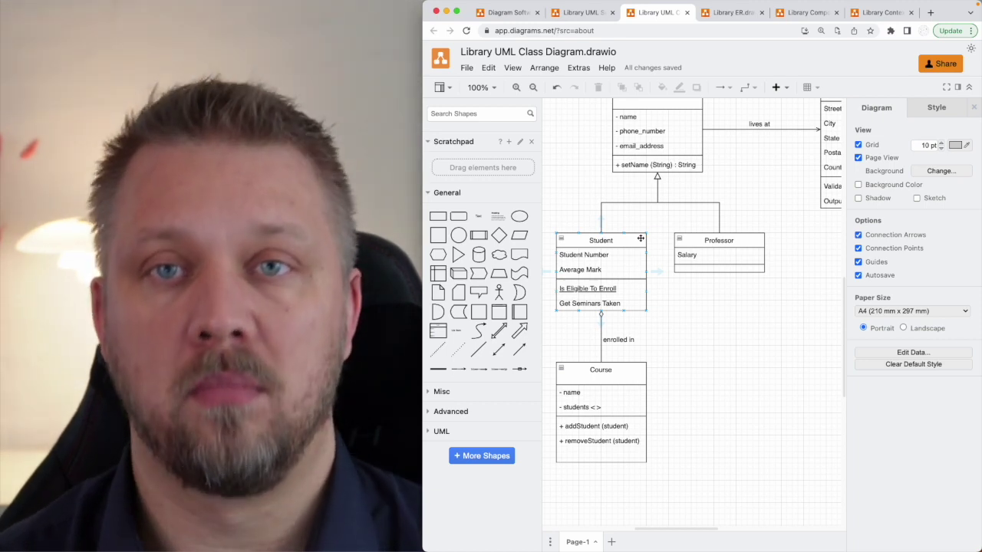
left_click(663, 260)
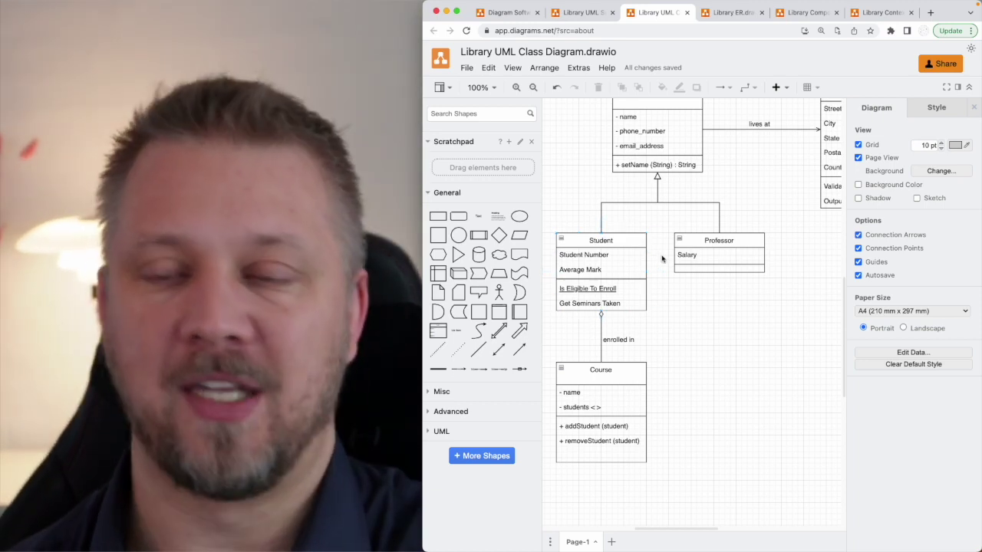
left_click(573, 12)
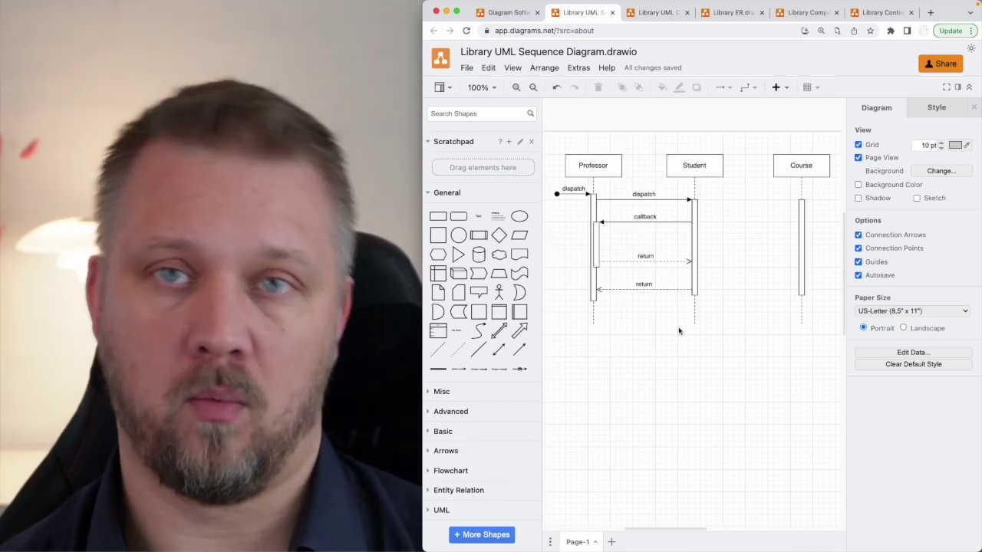
scroll(677, 341, "right", 5)
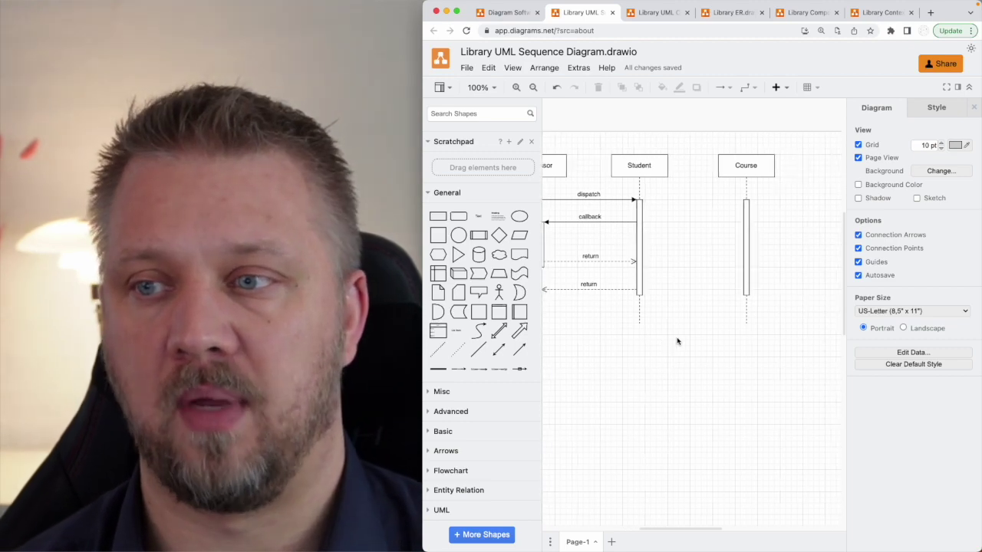
scroll(677, 341, "left", 4)
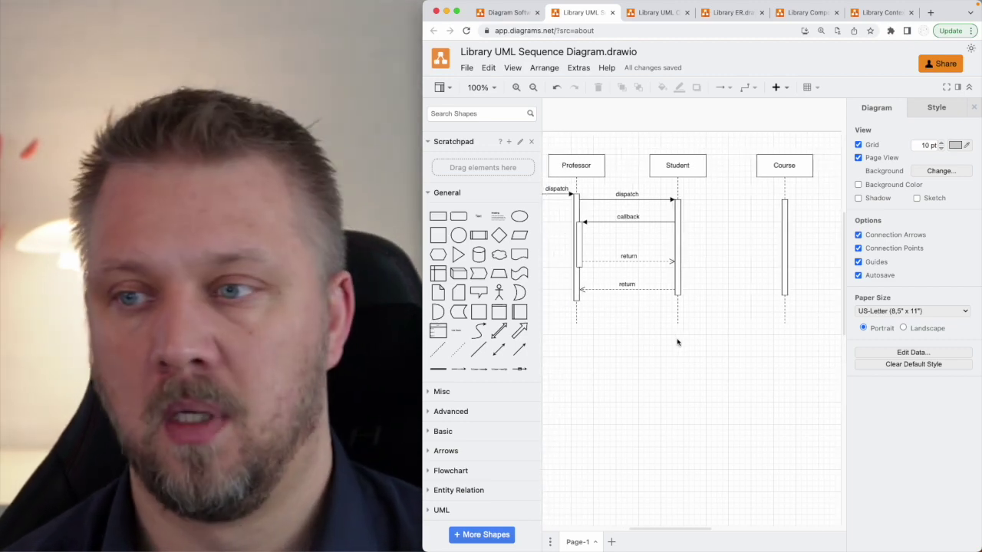
scroll(677, 342, "left", 1)
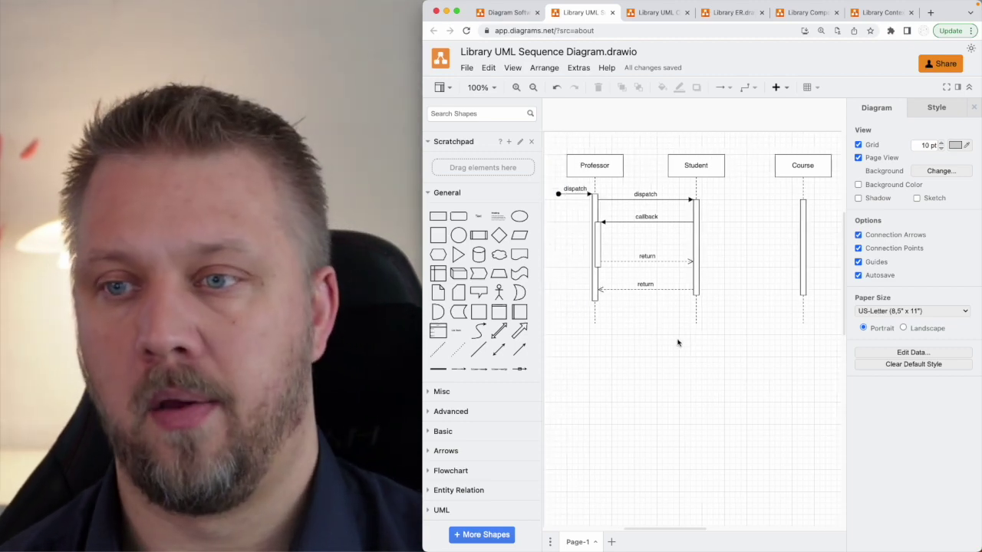
left_click(559, 195)
left_click(559, 194)
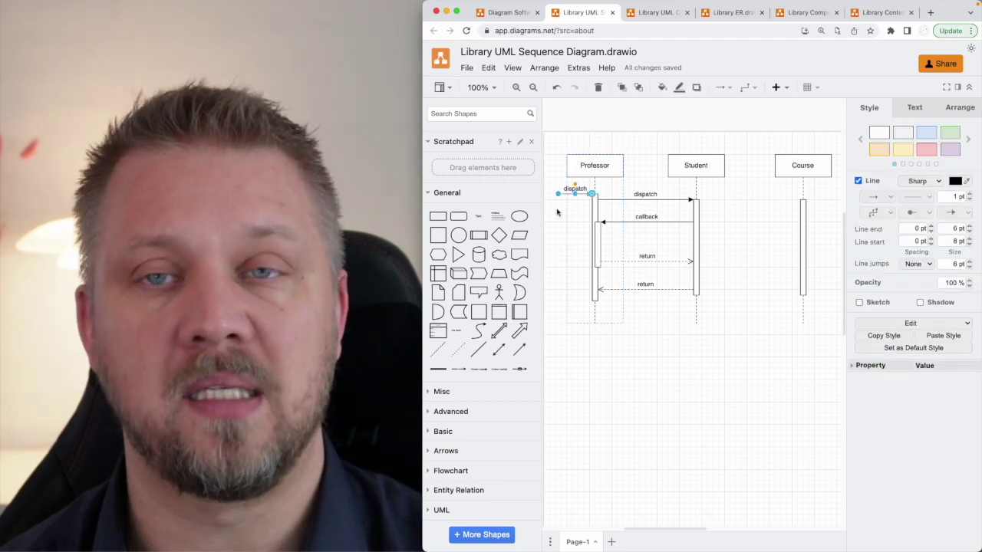
left_click(558, 215)
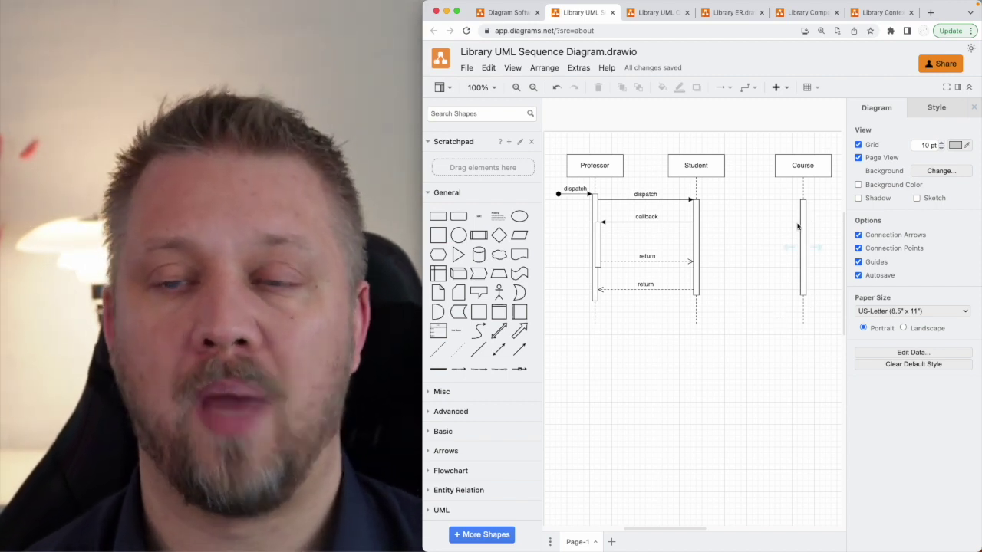
- Reattach the arrow end of the upper return message from the Student lifeline to the Course lifeline
left_click(675, 261)
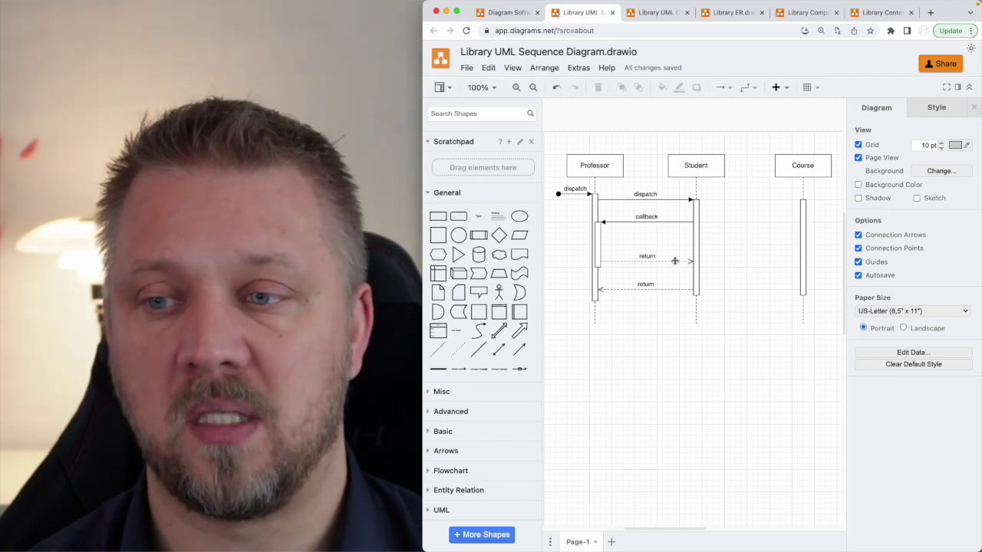
left_click_drag(693, 262, 786, 259)
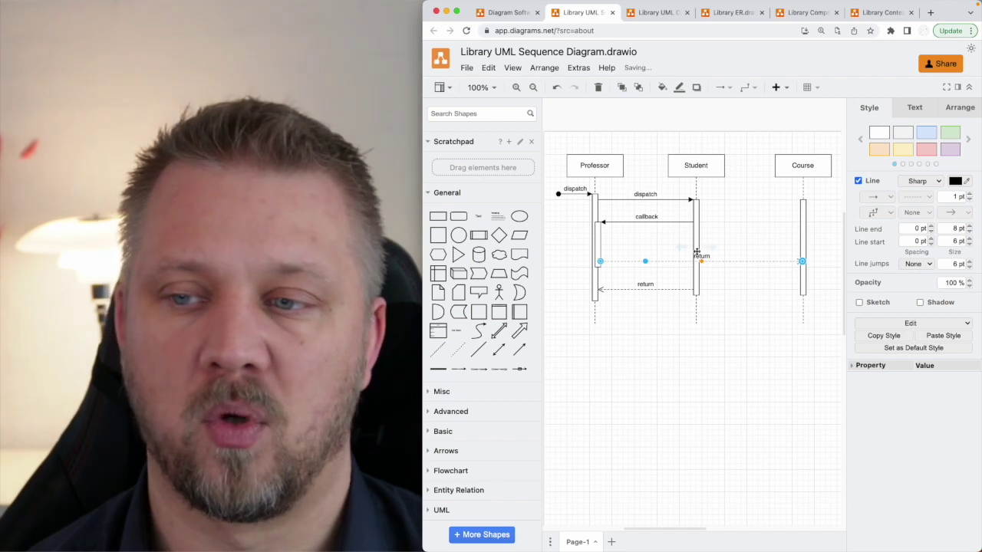
- Undo the reattachment of the upper return message to the Course lifeline and clear the selection
key("super+z")
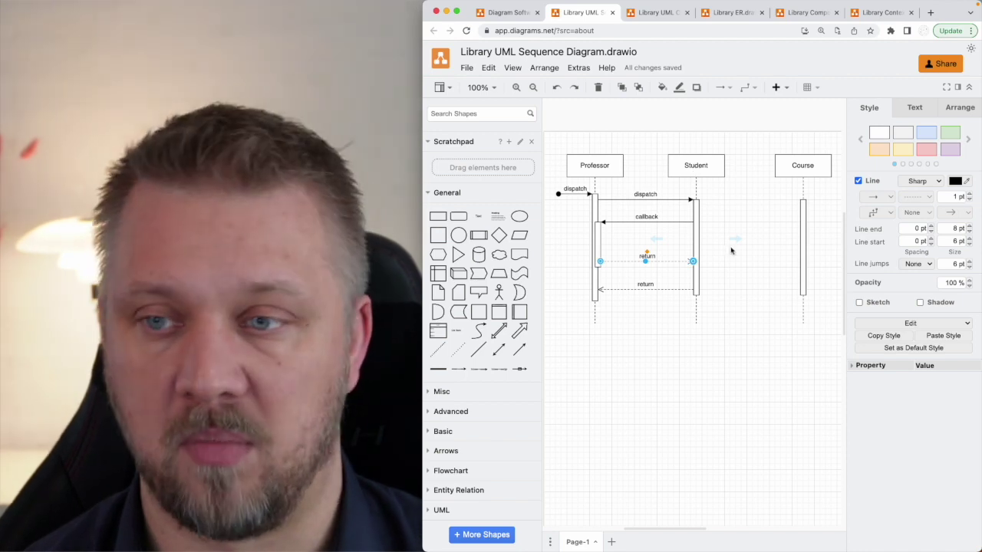
left_click(731, 251)
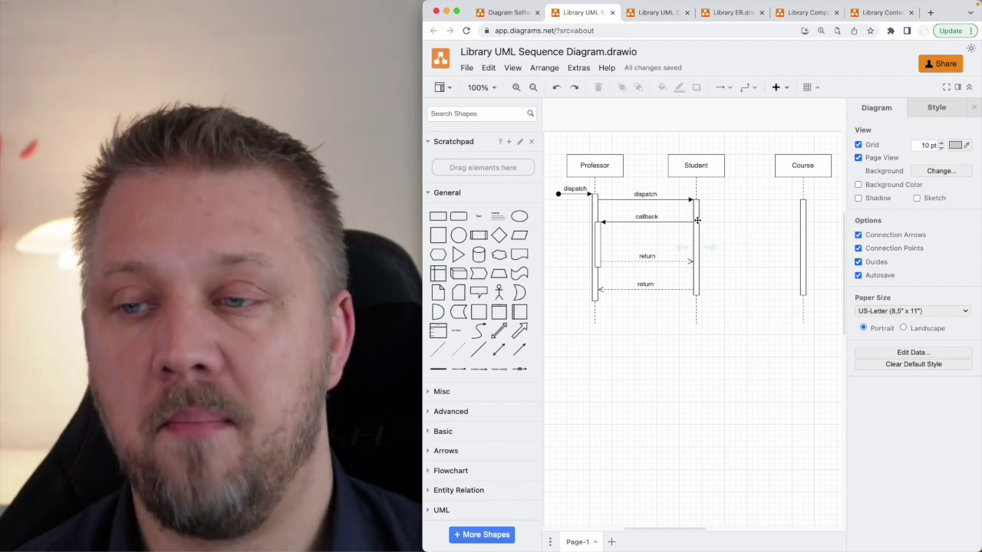
left_click(694, 207)
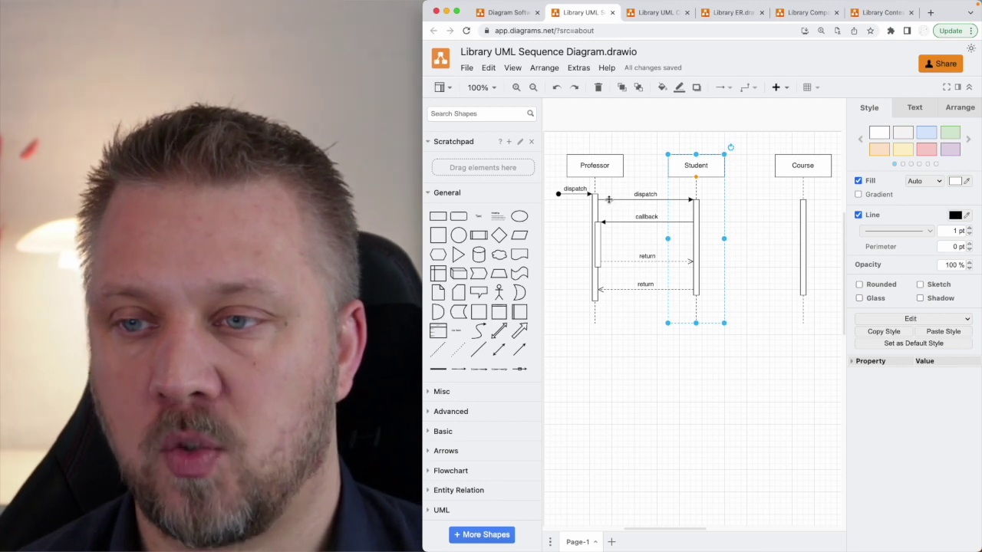
left_click(732, 201)
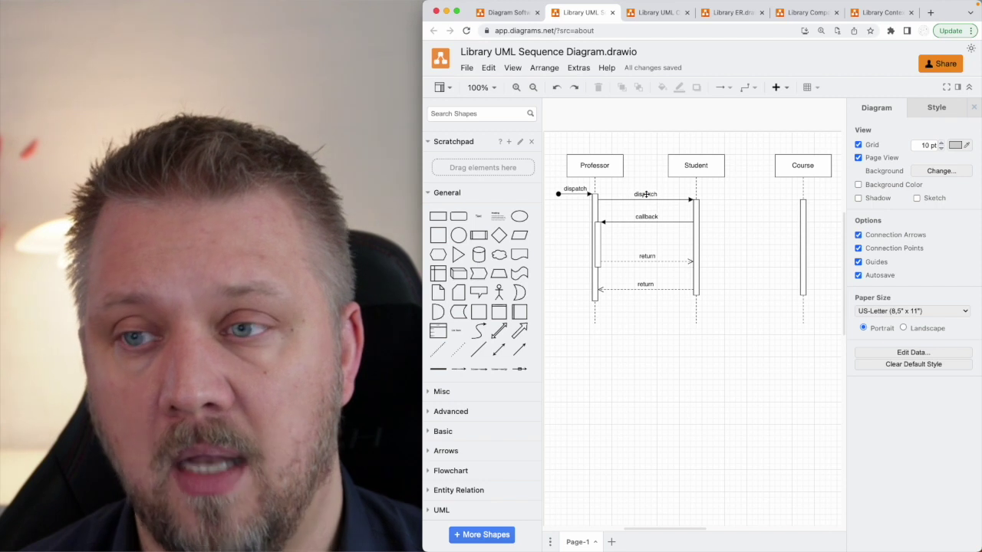
left_click(640, 195)
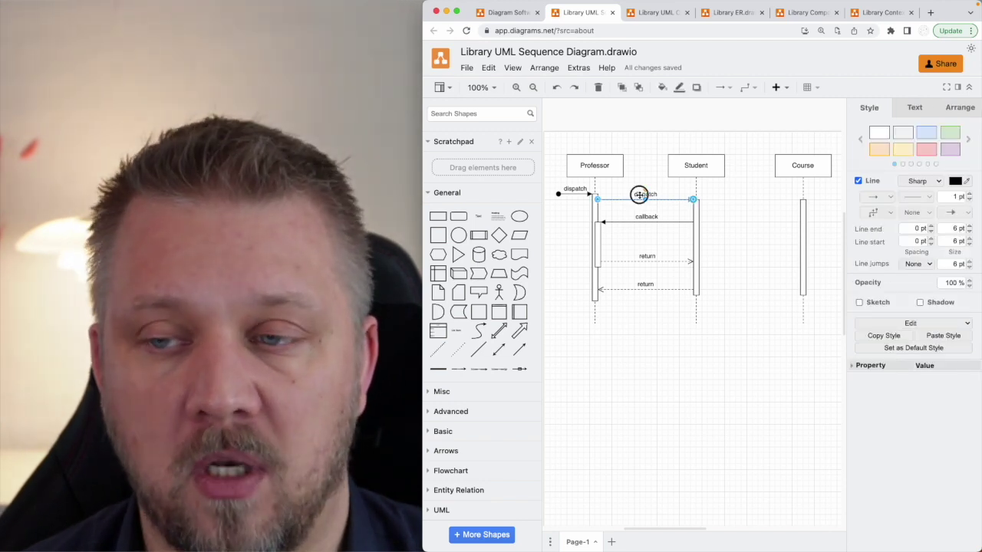
double_click(639, 194)
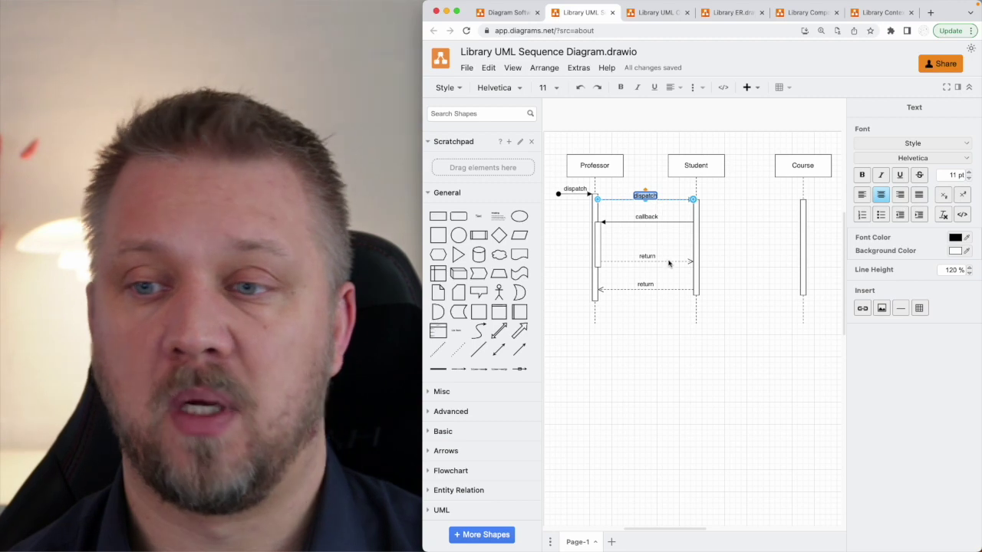
left_click(645, 285)
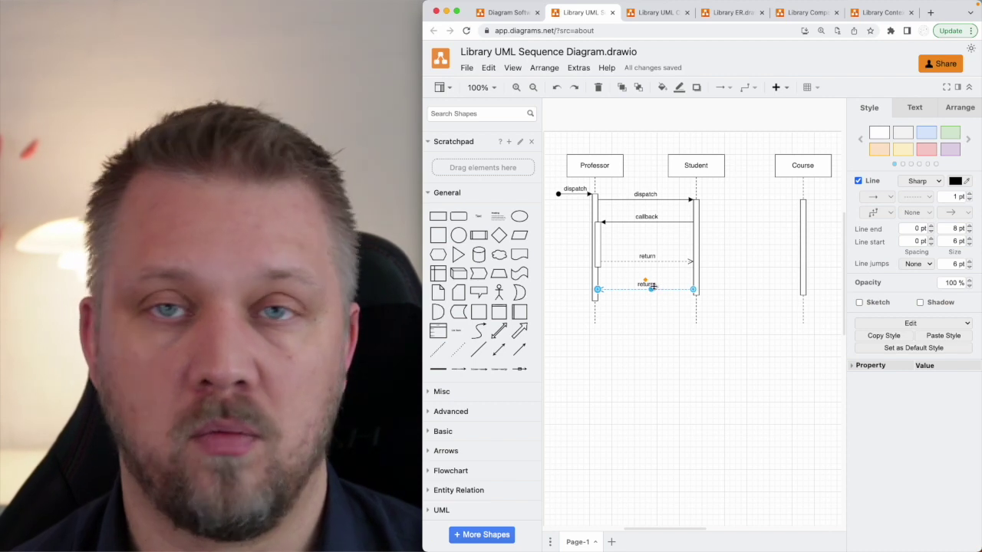
left_click(686, 345)
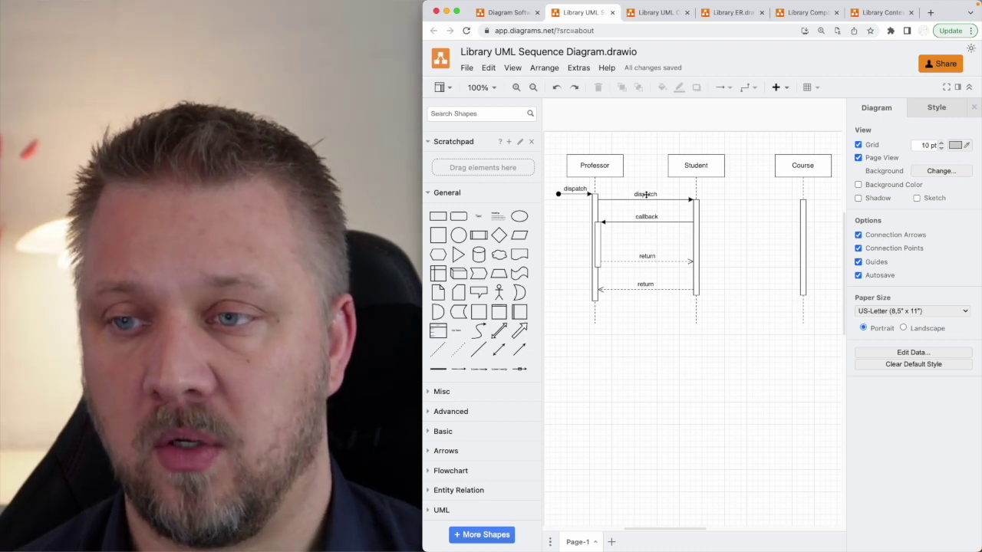
- Relabel the dispatch message between the Professor and Student lifelines as "getCourse ()"
left_click(645, 196)
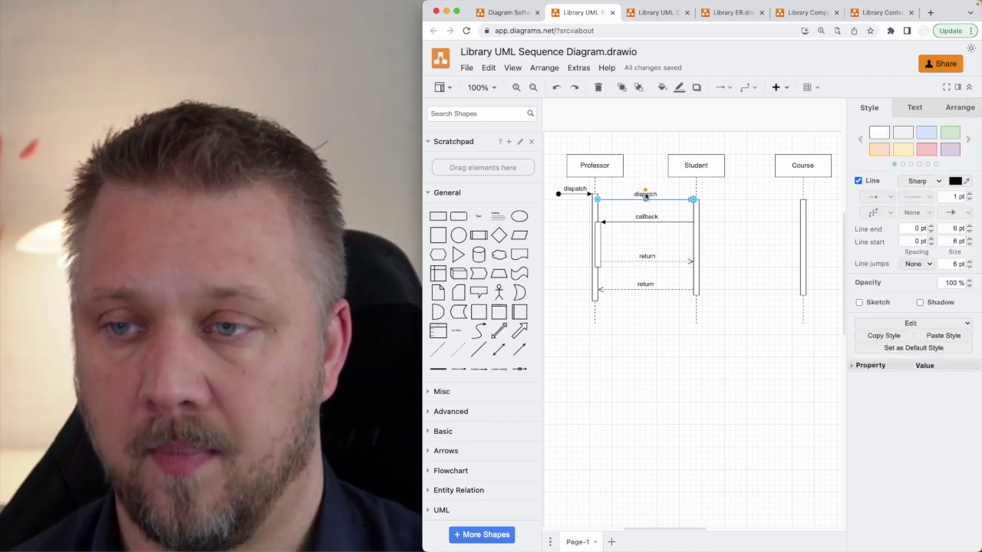
double_click(645, 197)
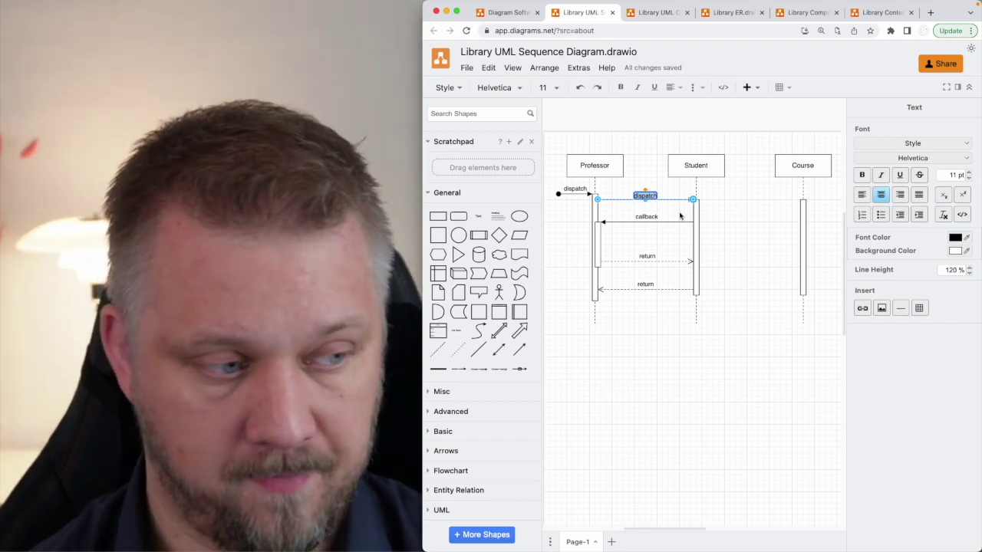
key("BackSpace")
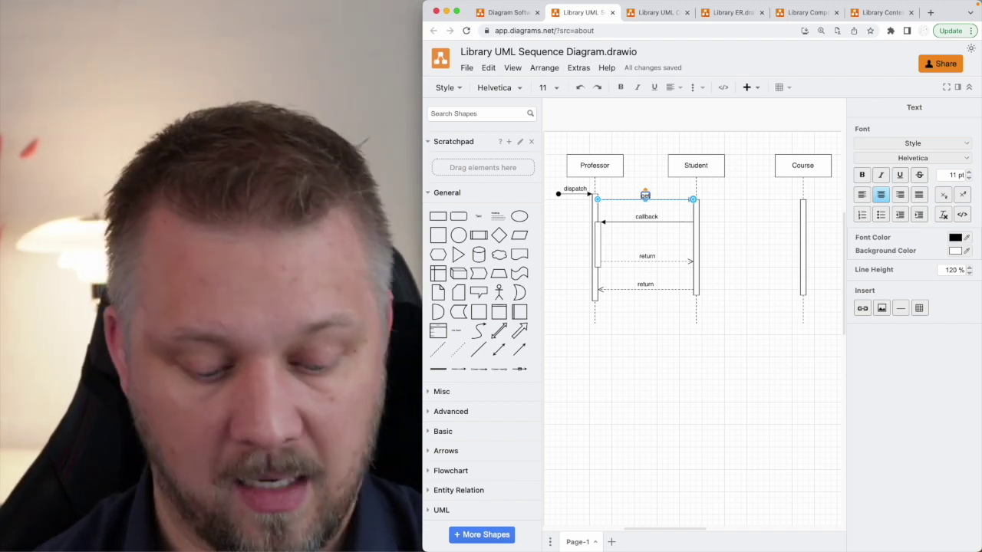
type("get")
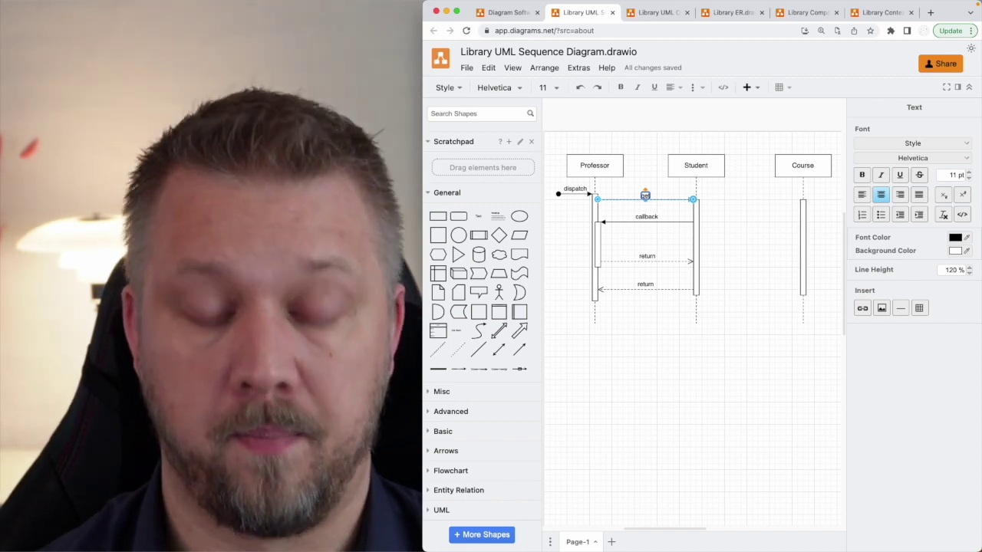
type("Course")
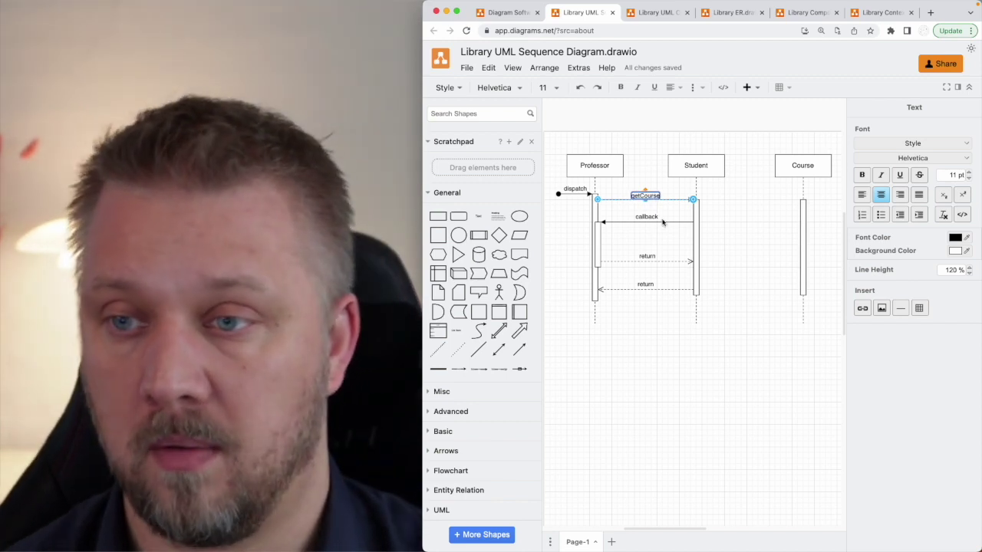
type("(")
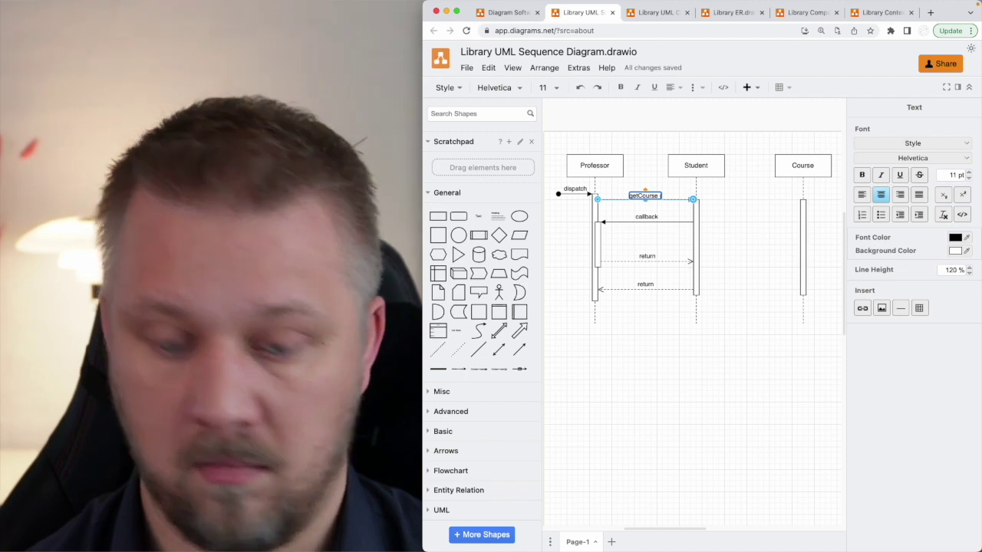
left_click(655, 217)
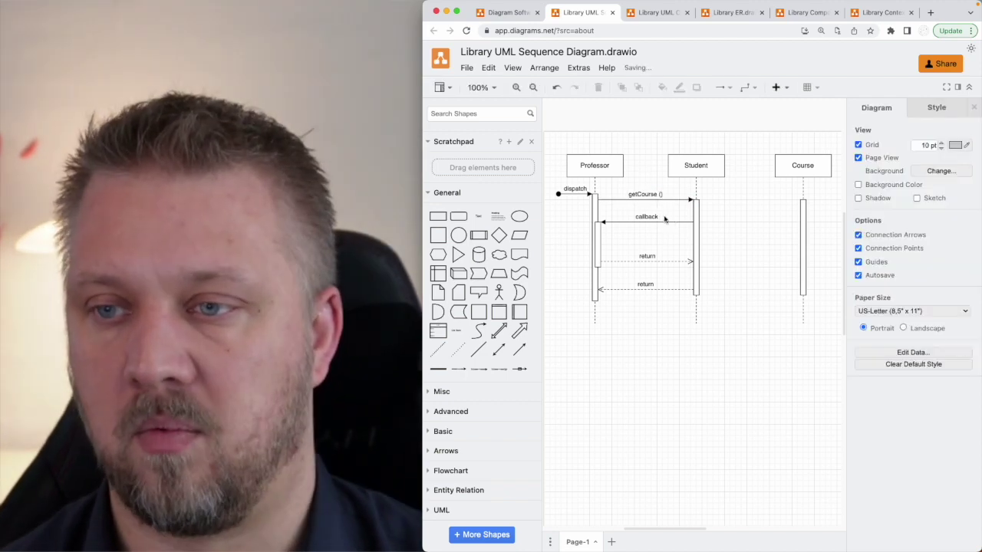
- Relabel the callback message from Student to Professor as "getProfessorProfession ()"
double_click(651, 220)
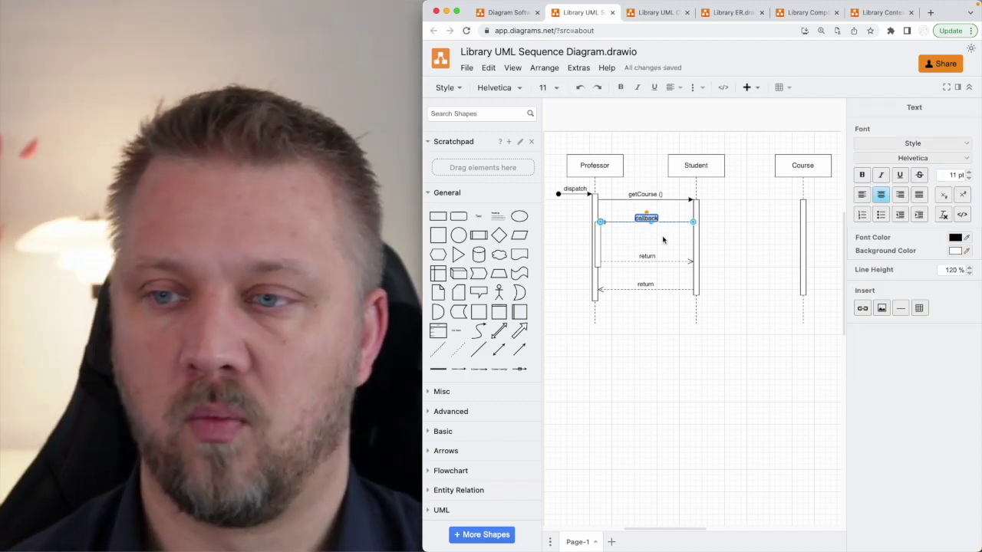
type("a")
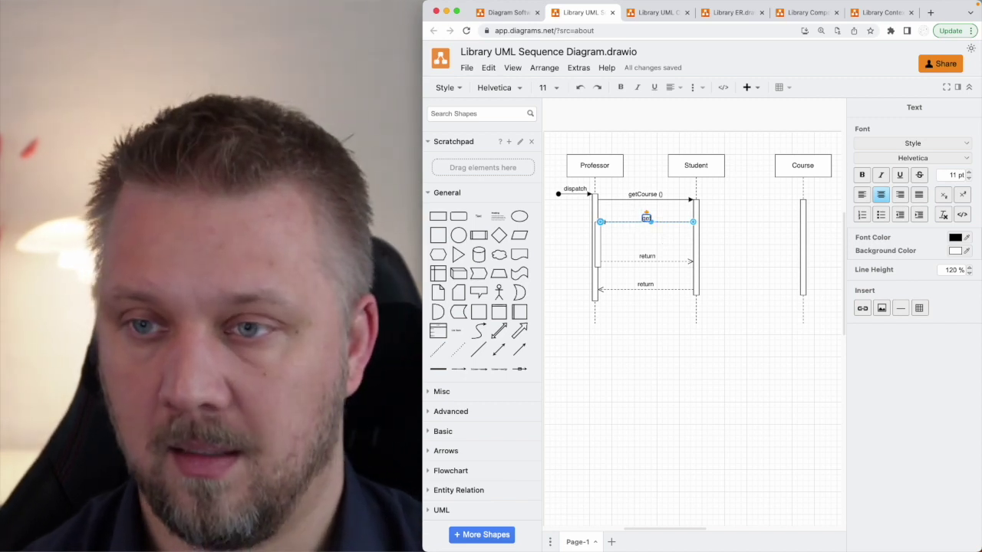
type("etProfess")
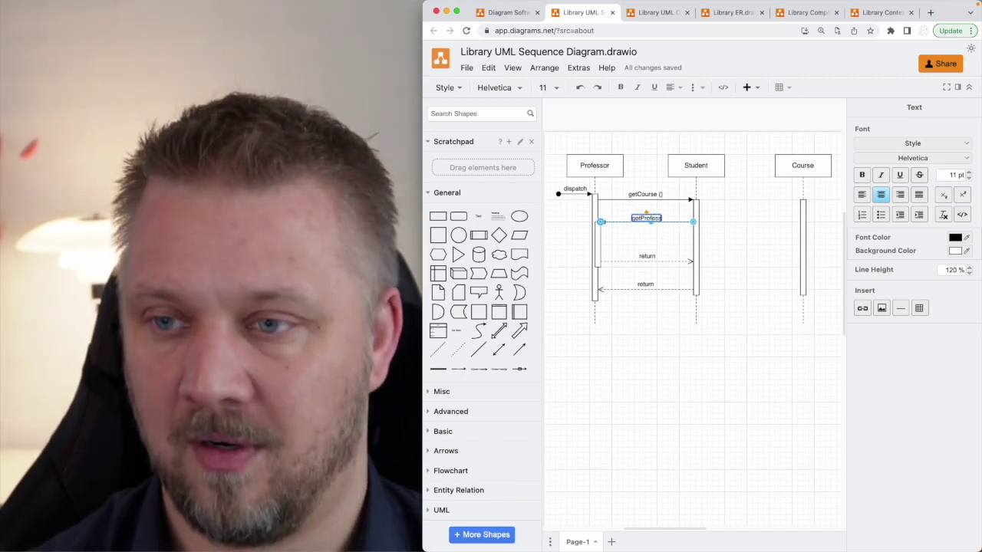
type("orProfession ()")
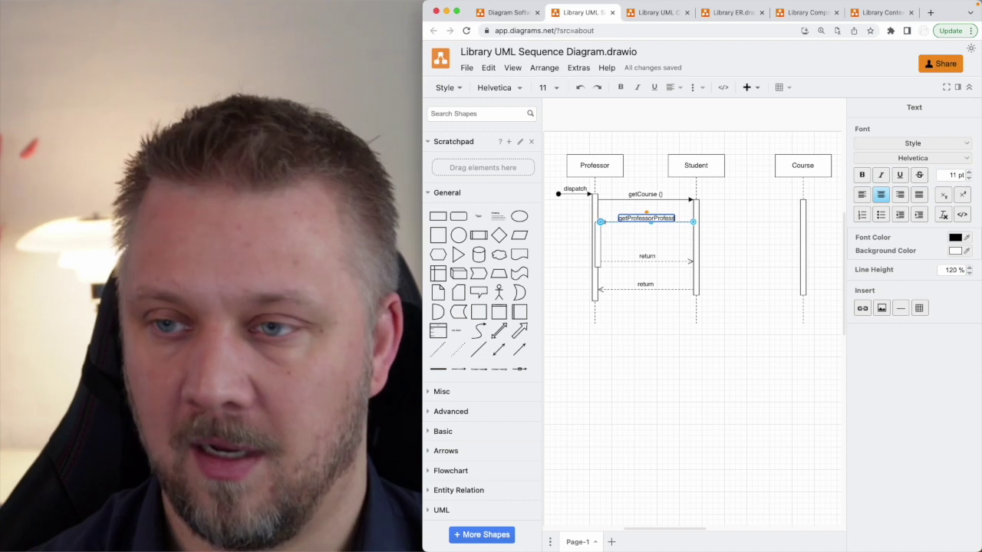
left_click(673, 255)
- Extend the label of the upper return message to read "return Profession"
double_click(649, 257)
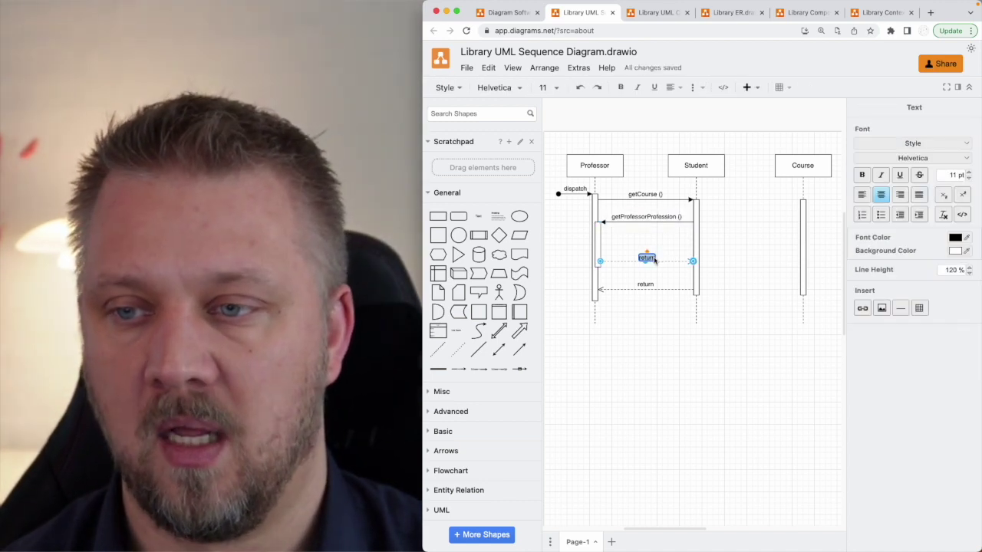
key("Right")
type("Profession")
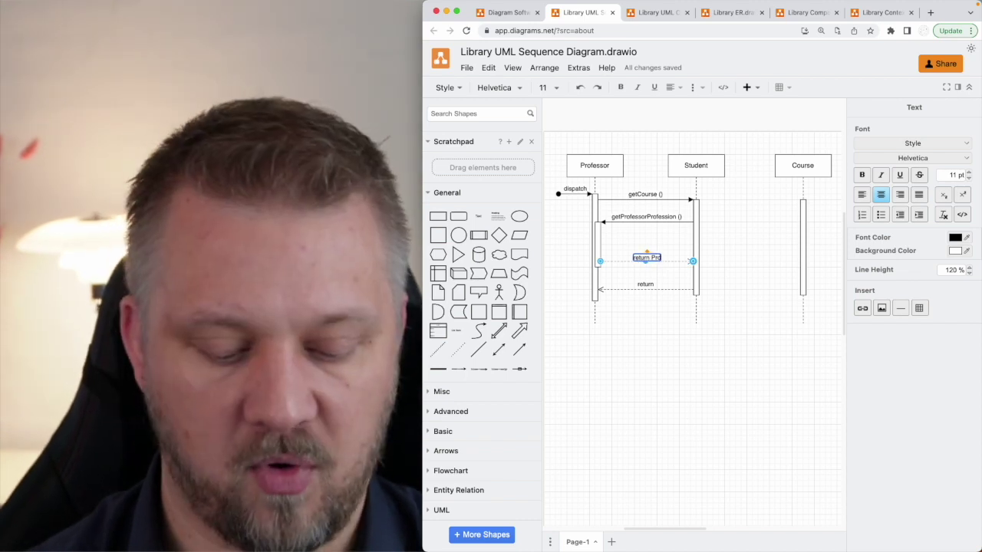
- Extend the label of the lower return message to read "return Course"
left_click(647, 287)
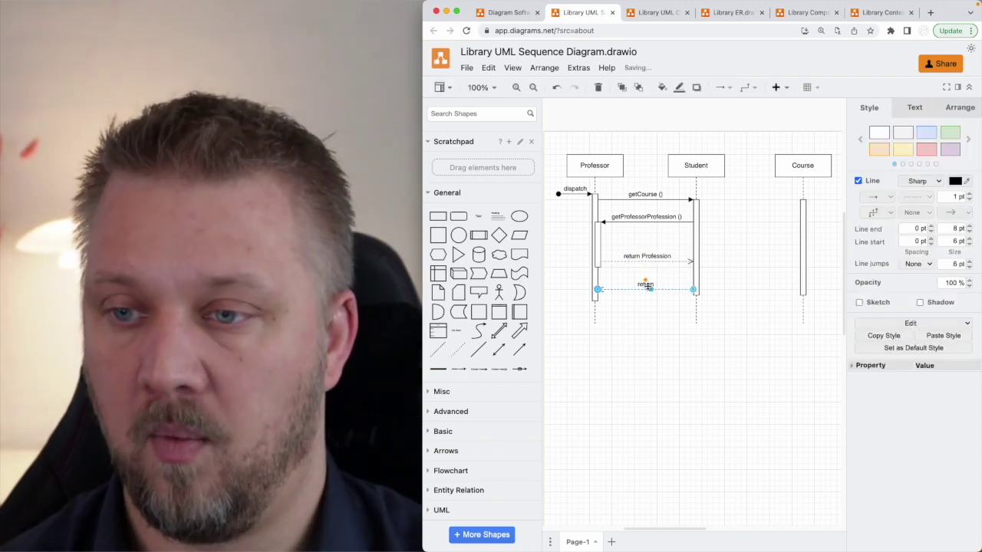
left_click(647, 286)
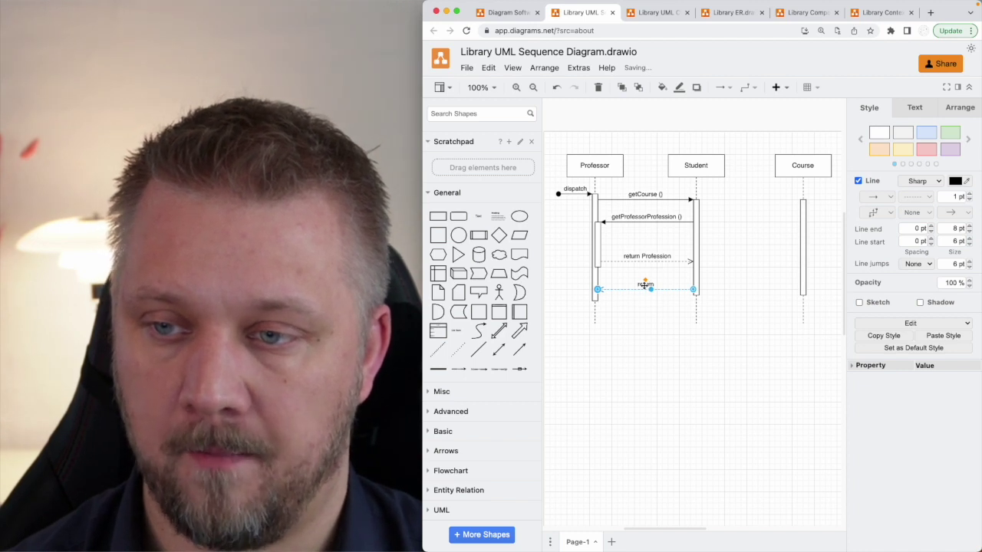
double_click(646, 286)
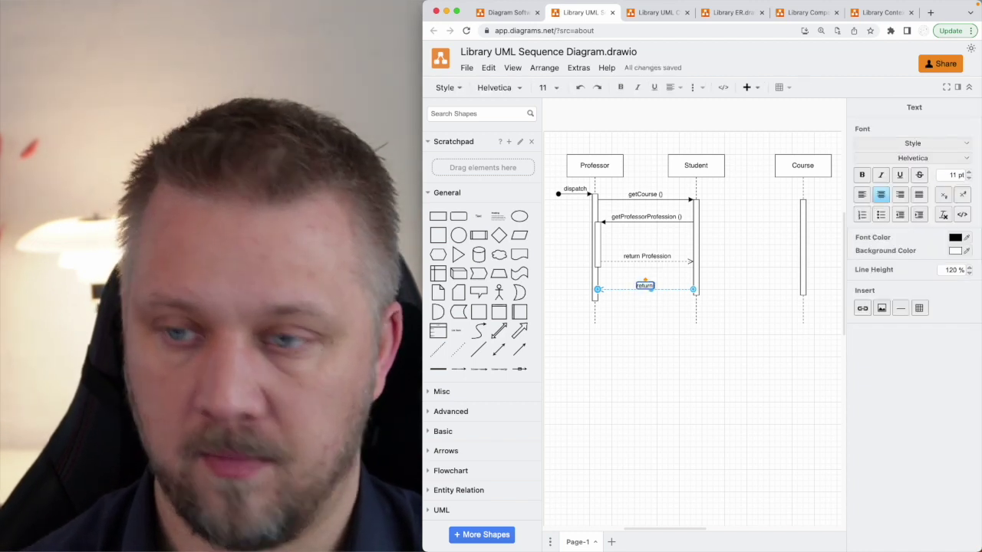
key("End")
type("Course")
left_click(669, 299)
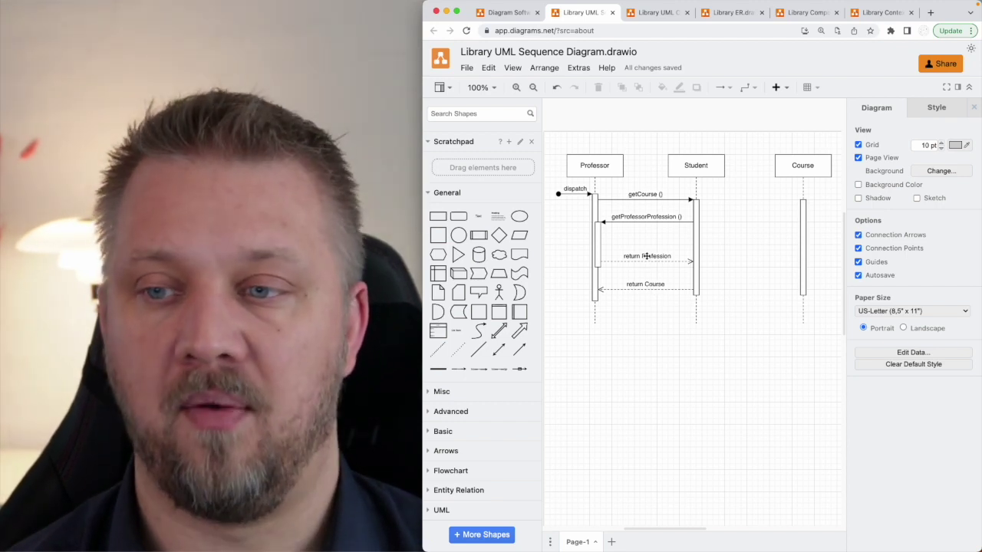
- Replace the upper return message's label with "return String"
left_click(646, 256)
double_click(646, 256)
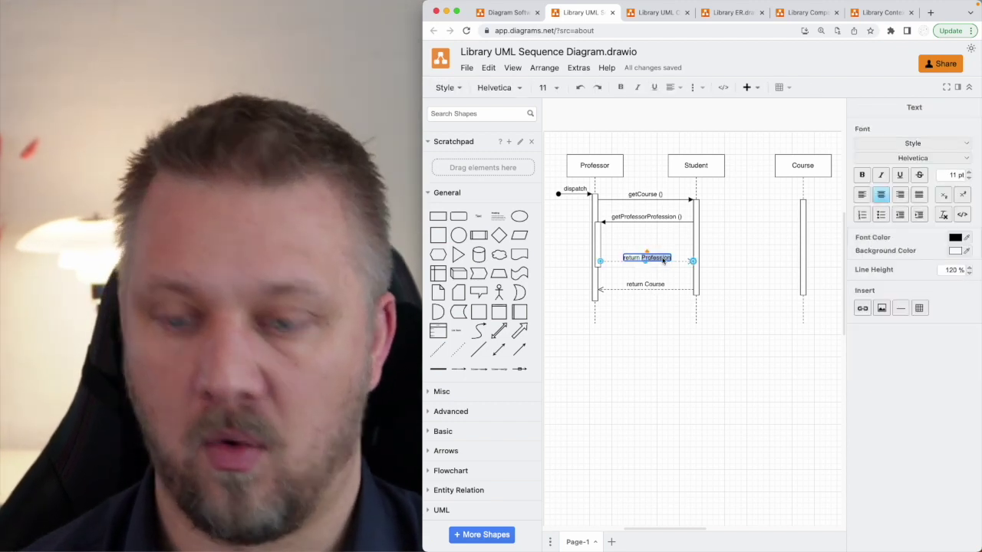
type("return String")
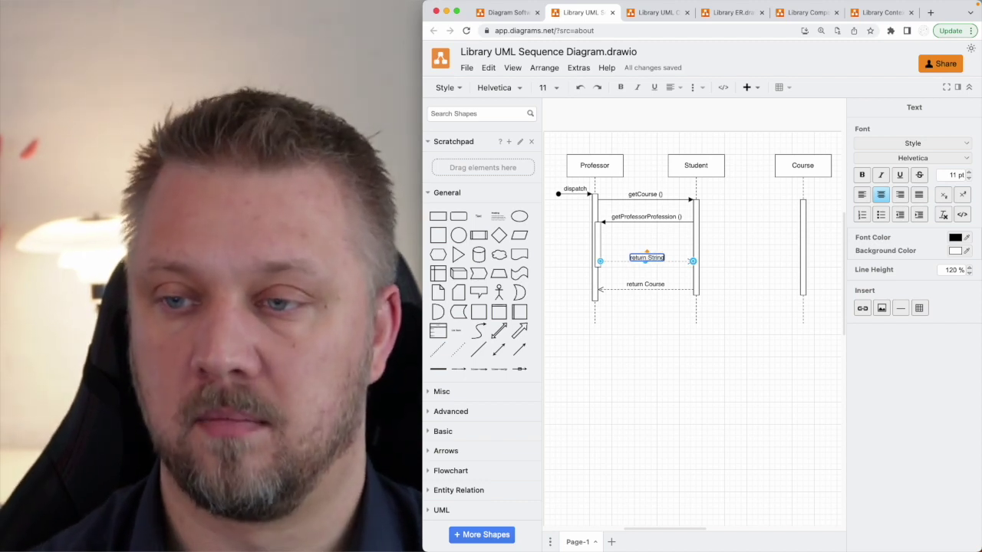
left_click(744, 269)
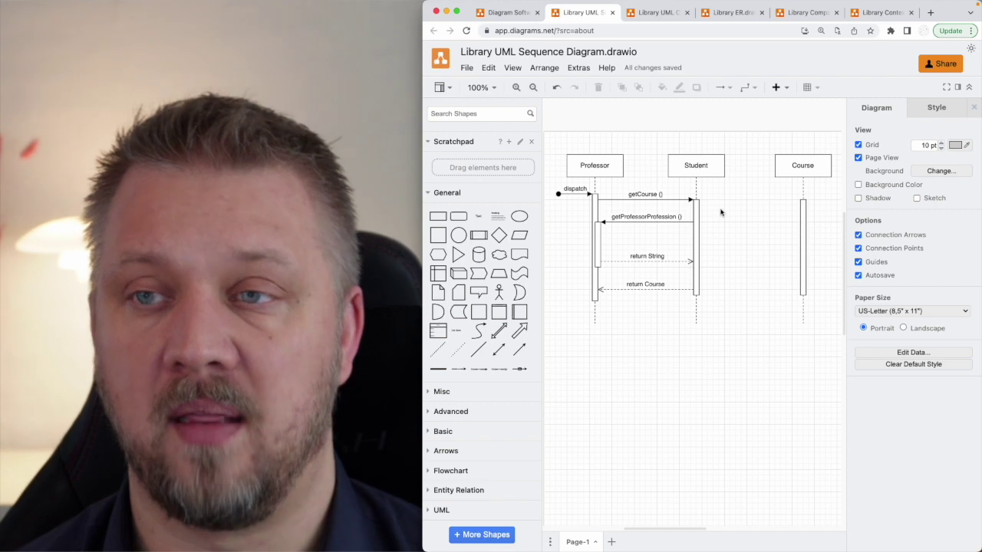
- Switch to the Library UML Class Diagram and review the Person, Student, Professor and Course classes
left_click(660, 13)
scroll(671, 328, "right", 3)
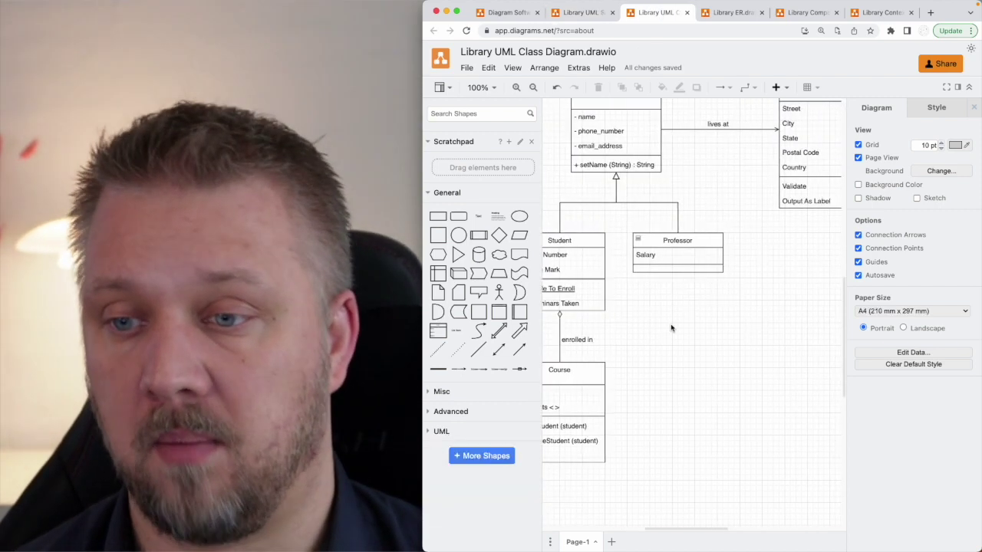
scroll(671, 329, "up", 3)
scroll(669, 326, "left", 4)
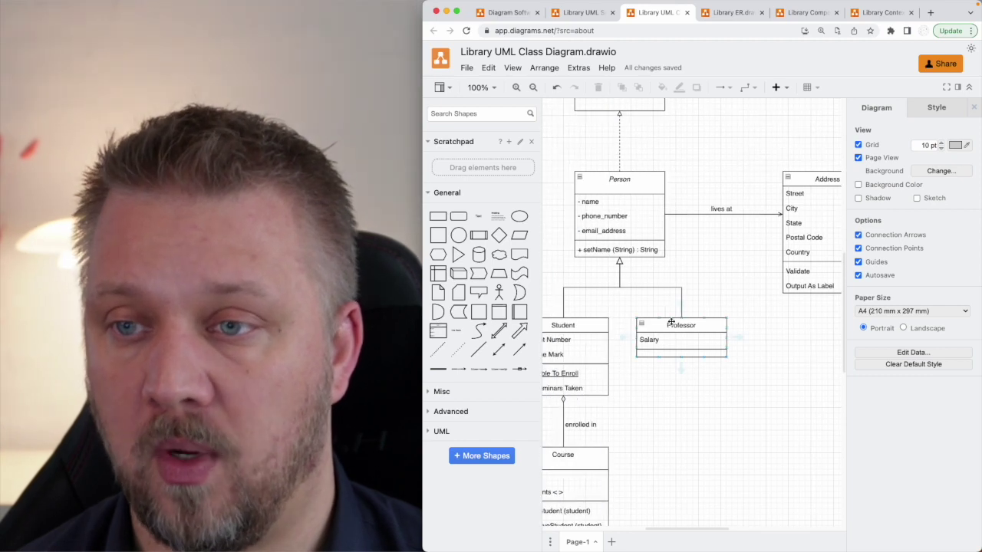
scroll(672, 325, "right", 2)
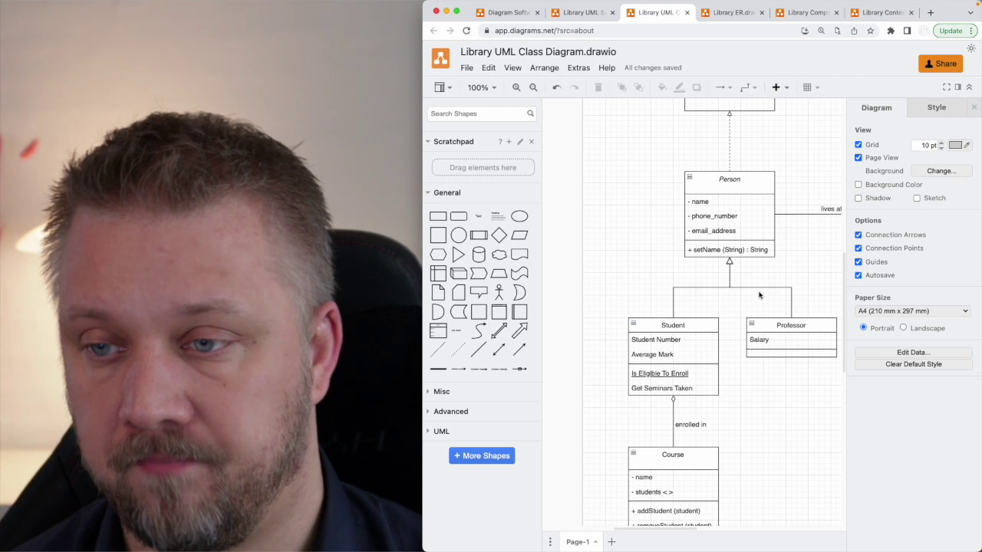
left_click(699, 191)
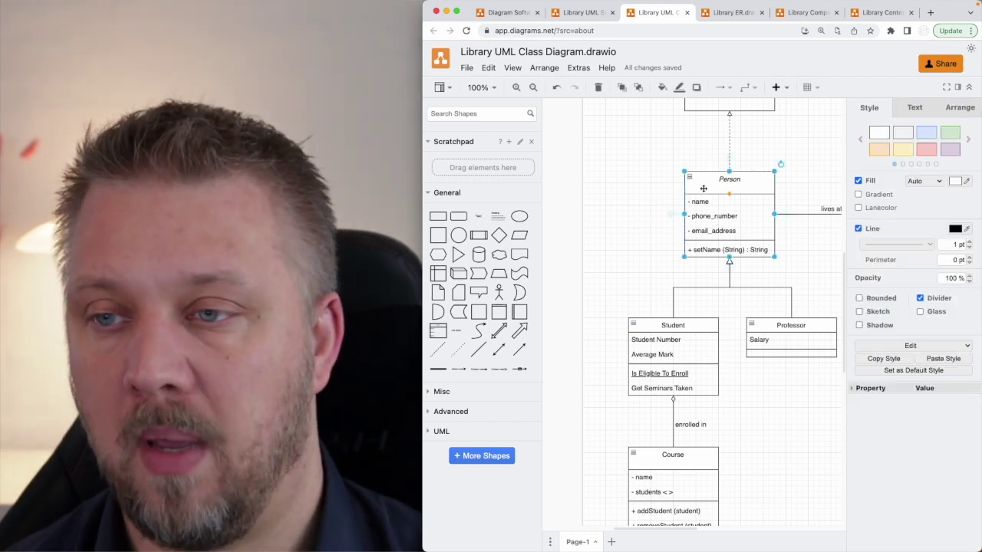
- Return to the Library UML Sequence Diagram and rename the Student lifeline School
left_click(568, 13)
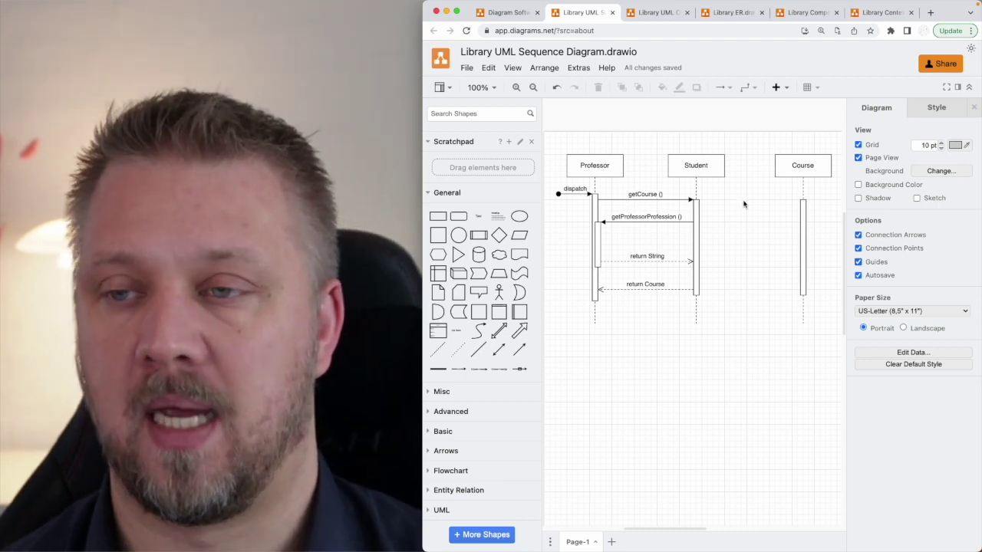
double_click(695, 164)
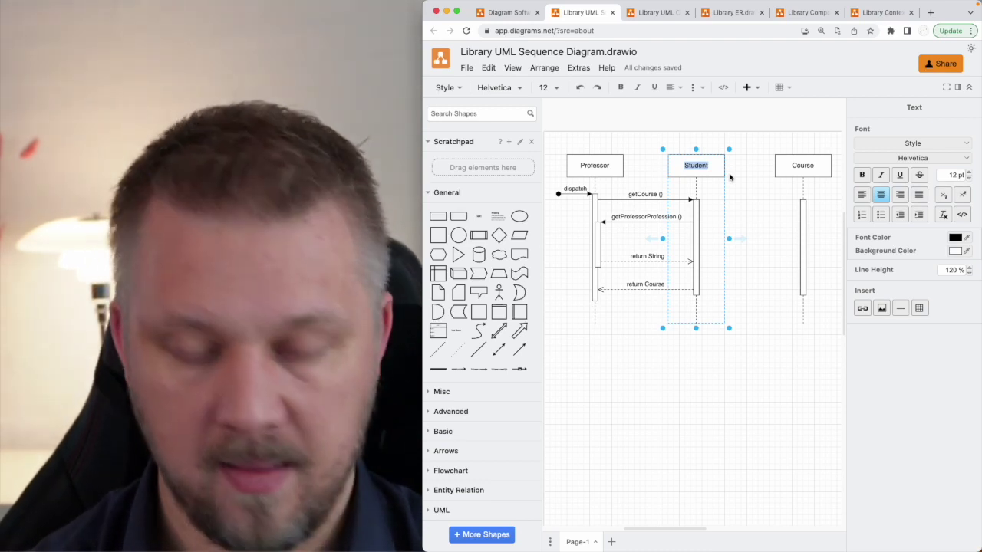
type("School")
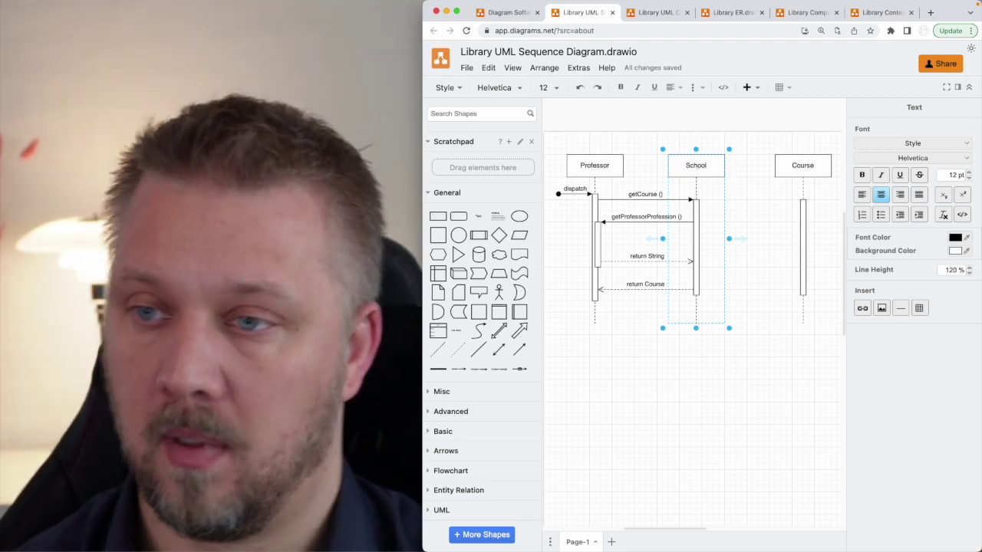
- Relabel the getCourse () call from Professor to School as "getStudent (student_id)"
left_click(642, 195)
double_click(641, 196)
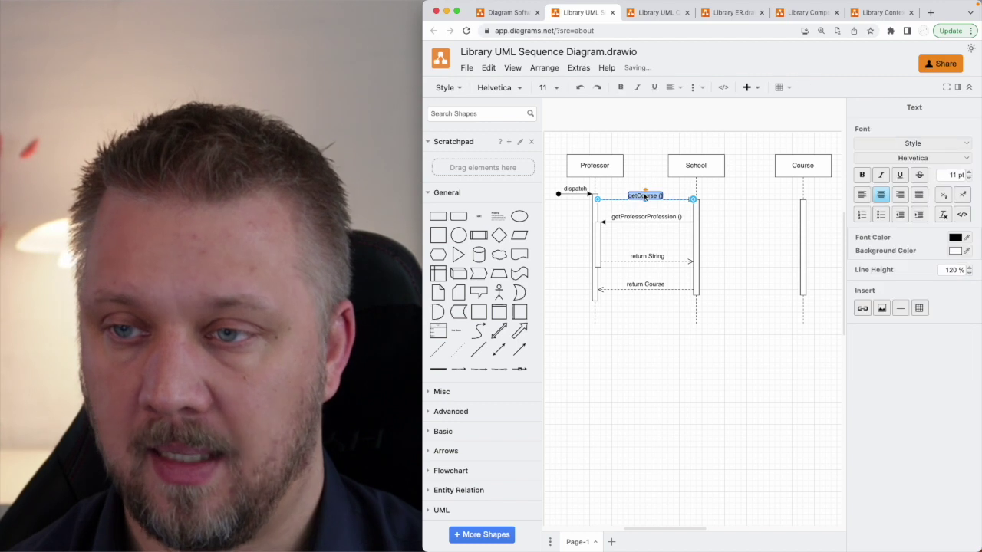
left_click(641, 196)
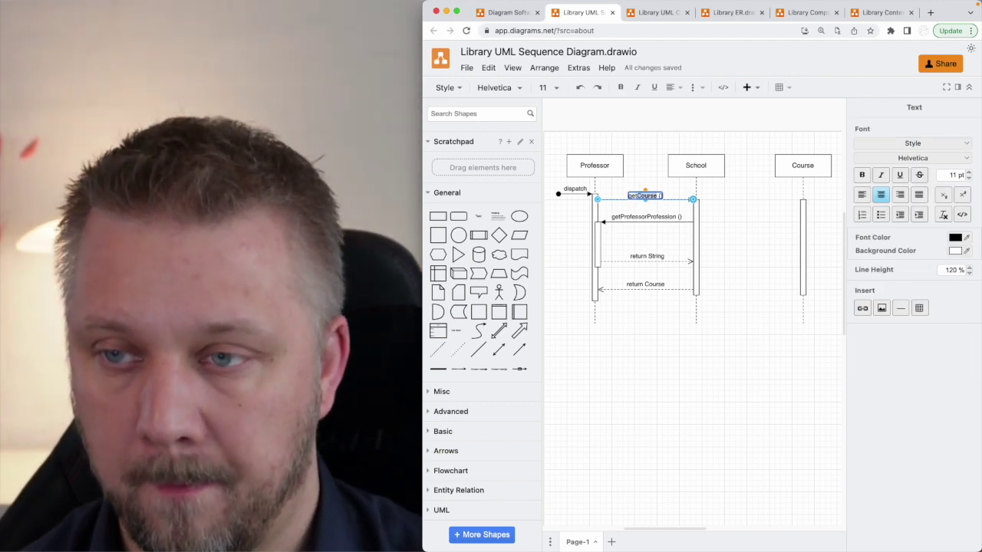
type("Student (")
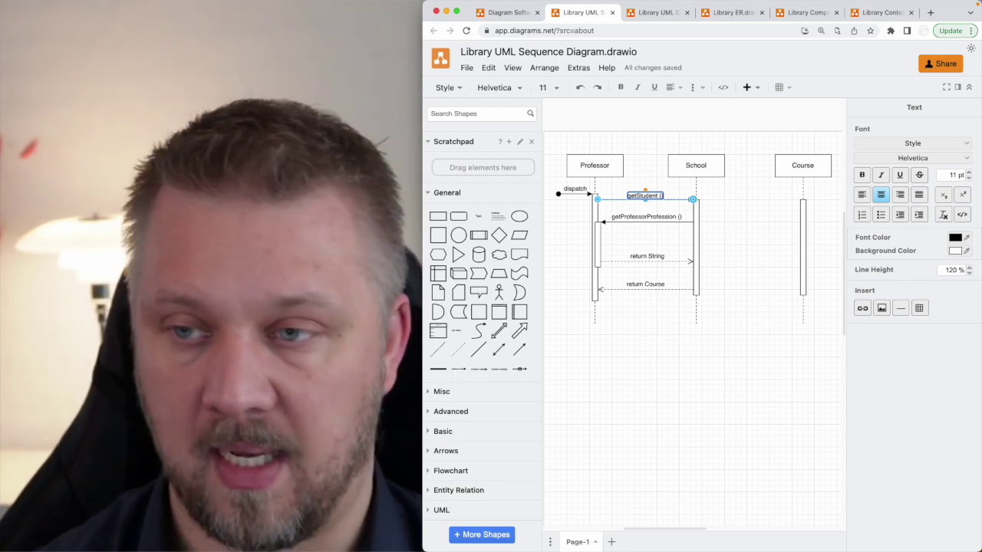
type("stude")
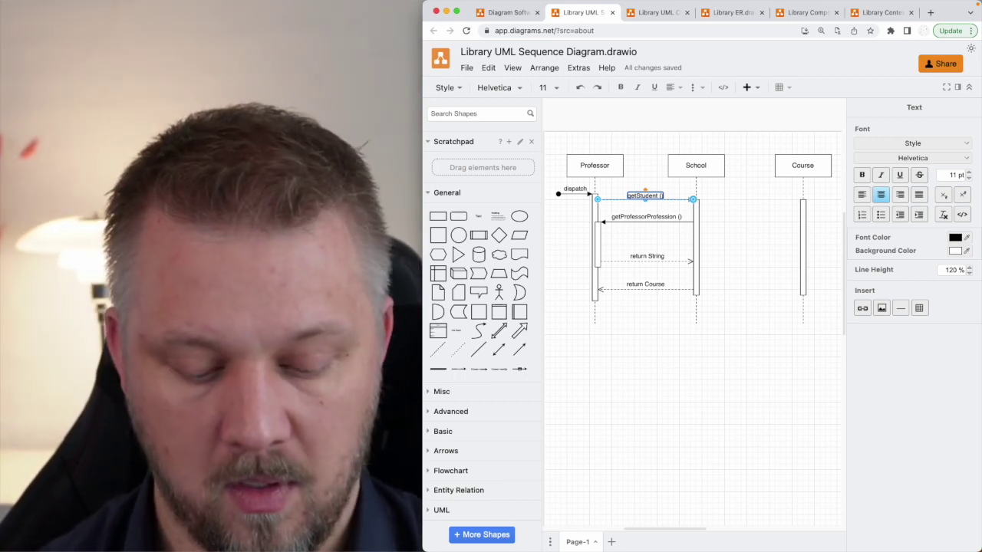
key("BackSpace")
key("BackSpace")
key("BackSpace")
key("BackSpace")
type("tudent_id")
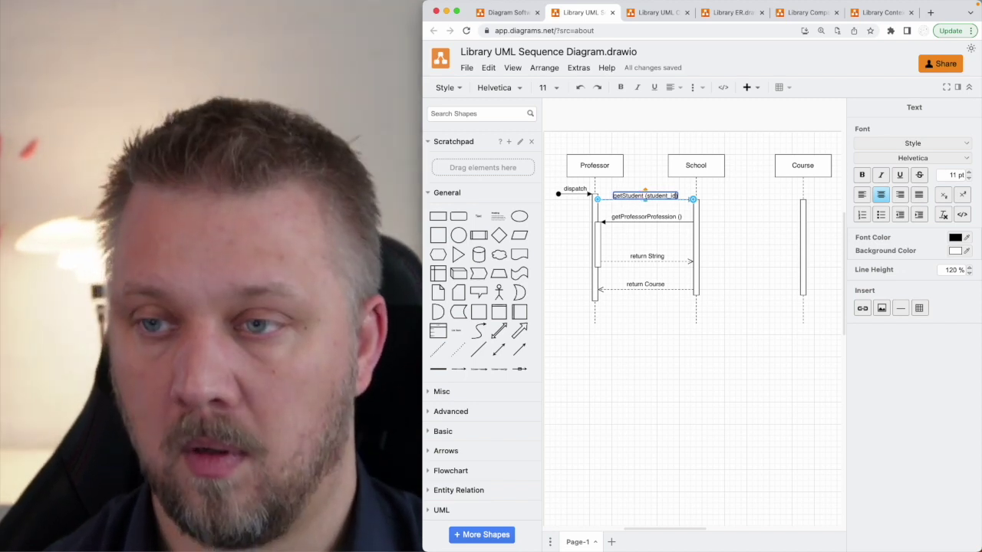
type(" : String")
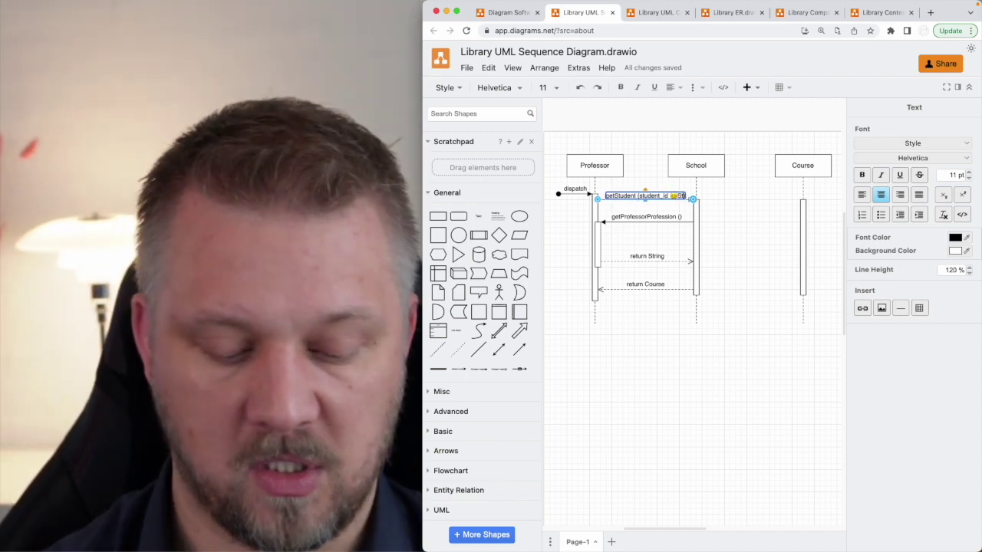
key("BackSpace")
key("BackSpace")
key("BackSpace")
key("BackSpace")
key("BackSpace")
key("BackSpace")
key("BackSpace")
key("BackSpace")
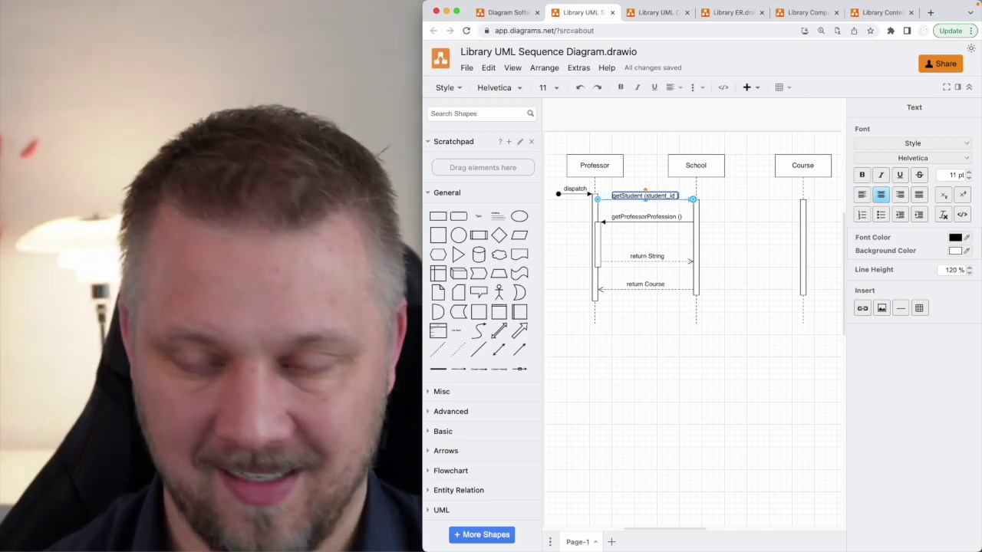
- Add the int type to the parameter so the label reads "getStudent (student_id : int)"
type("int")
key("Left")
key("Left")
key("Left")
type(":")
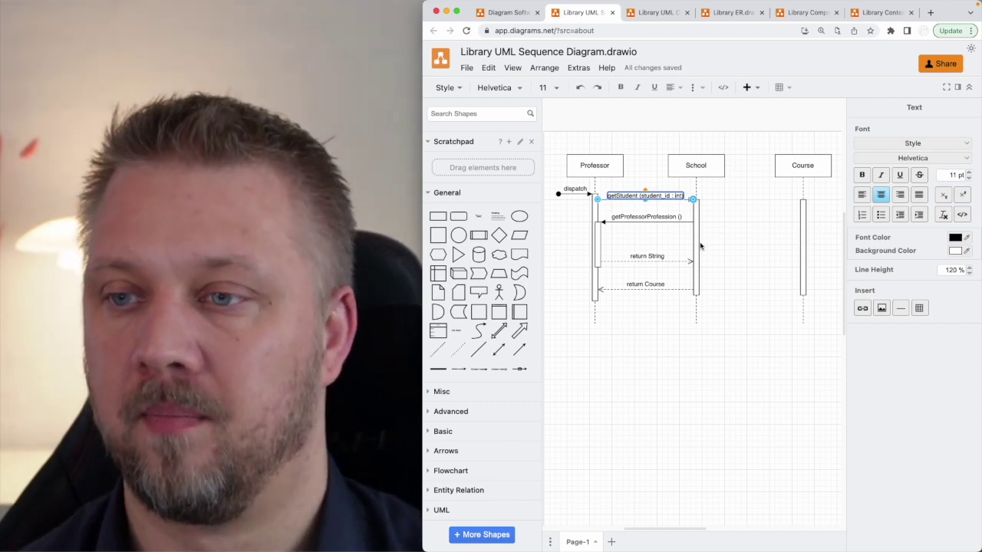
left_click(717, 217)
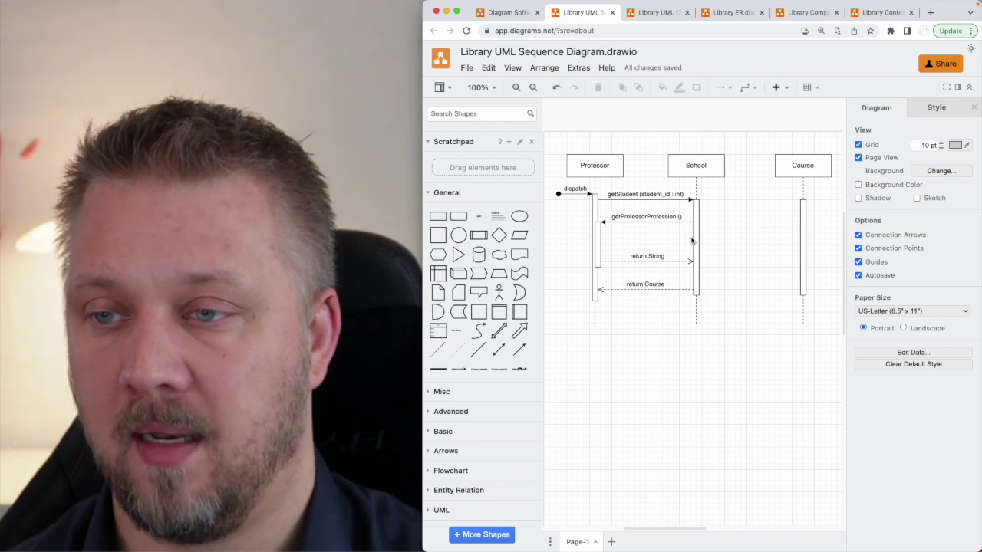
- Delete the getProfessorProfession () and return String messages together with the small nested activation bar on the Professor lifeline
left_click(694, 236)
left_click(613, 223)
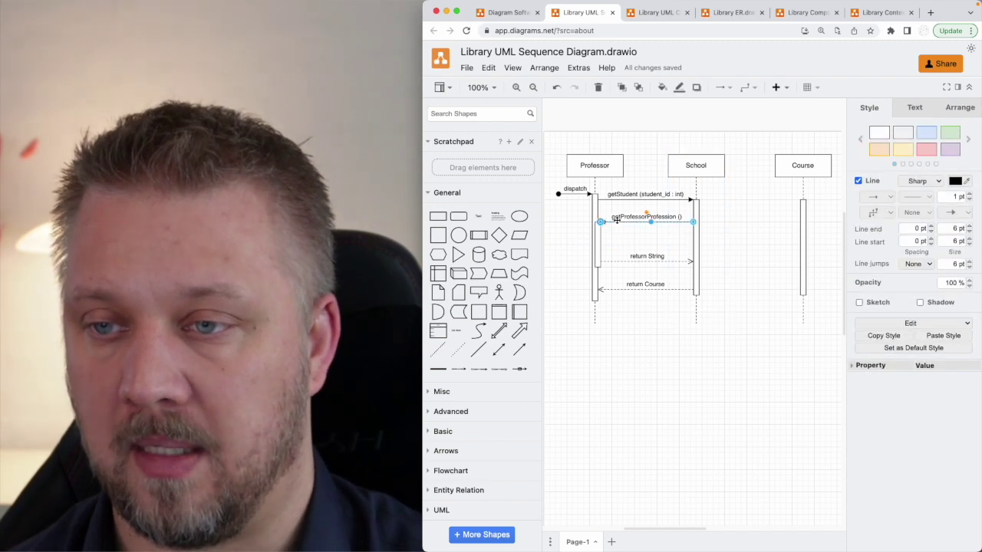
key("Delete")
left_click(641, 257)
key("Delete")
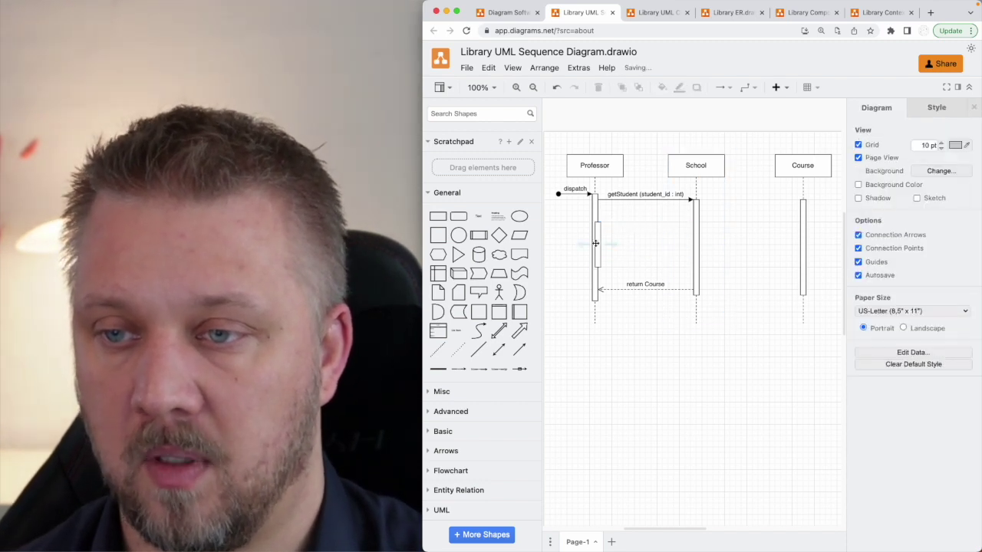
left_click(601, 231)
left_click(652, 253)
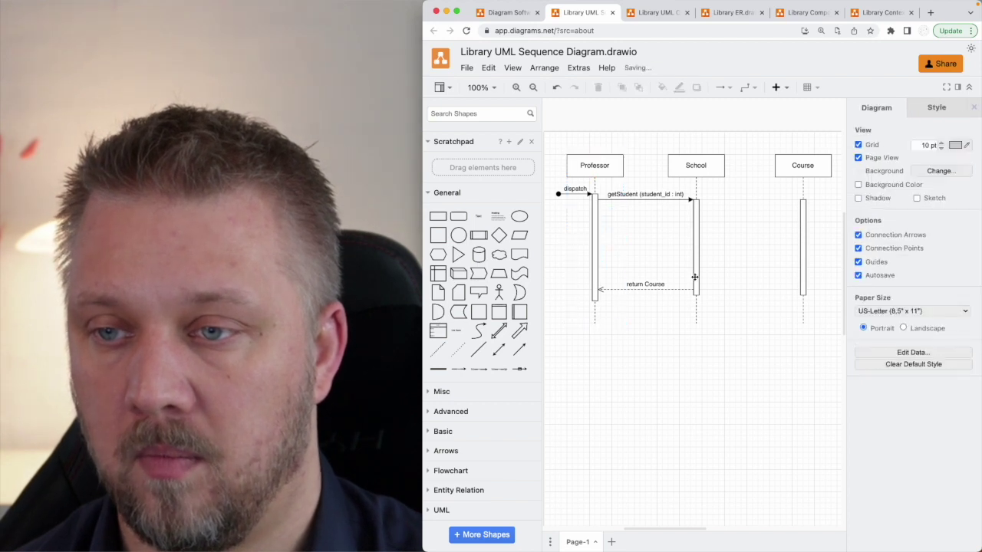
- Shorten School's activation bar from below and move the return Course message up directly beneath the getStudent call
left_click(700, 263)
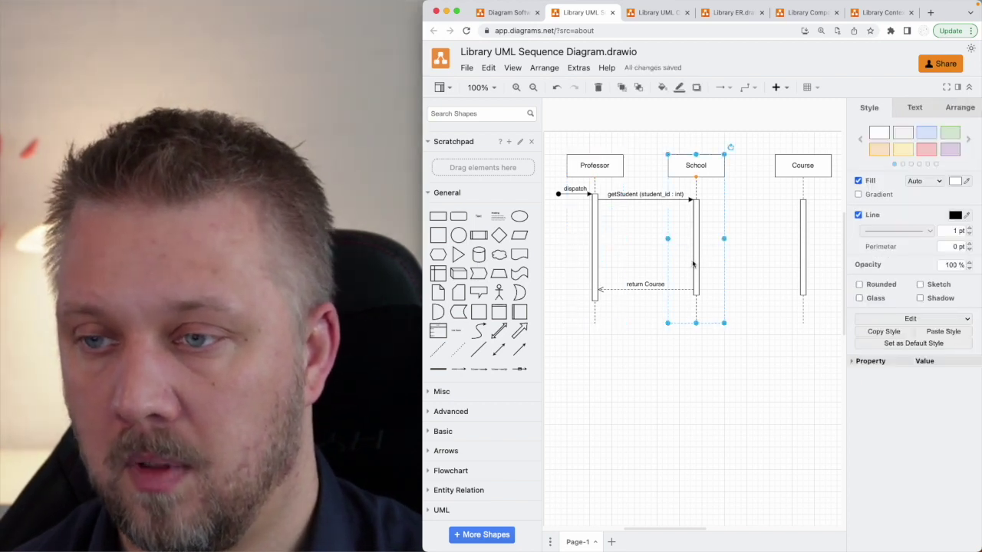
left_click_drag(695, 300, 696, 222)
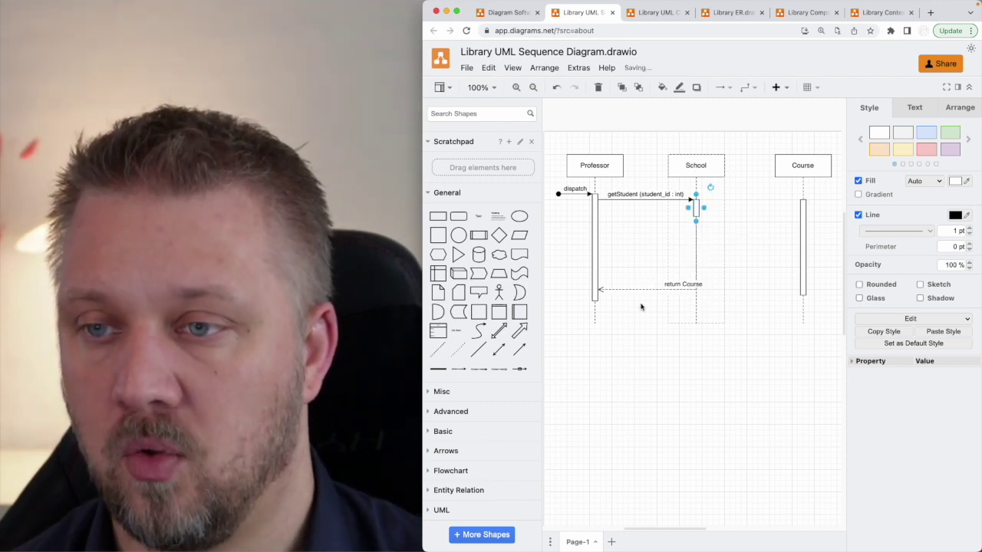
left_click_drag(614, 289, 617, 210)
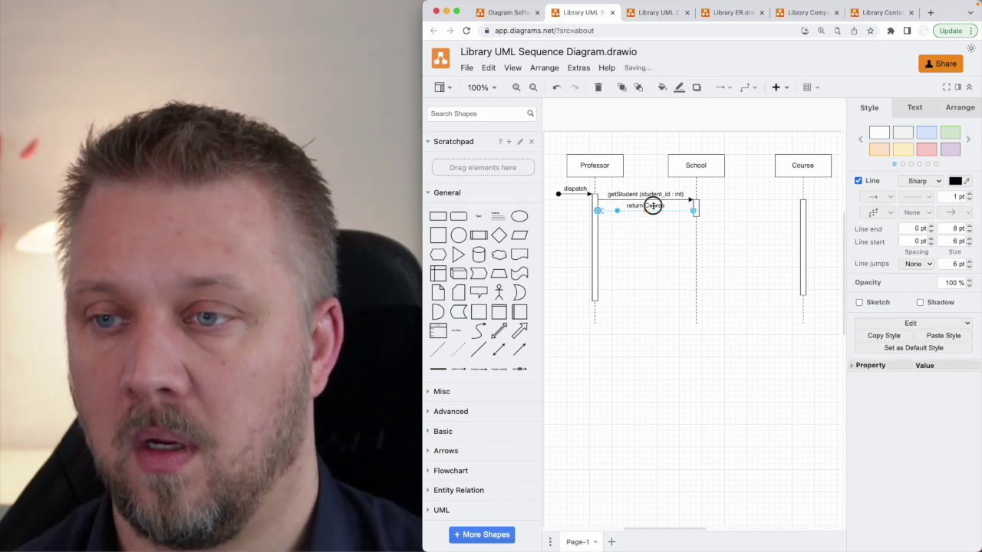
- Relabel the return message beneath the getStudent call as "return Student"
double_click(653, 205)
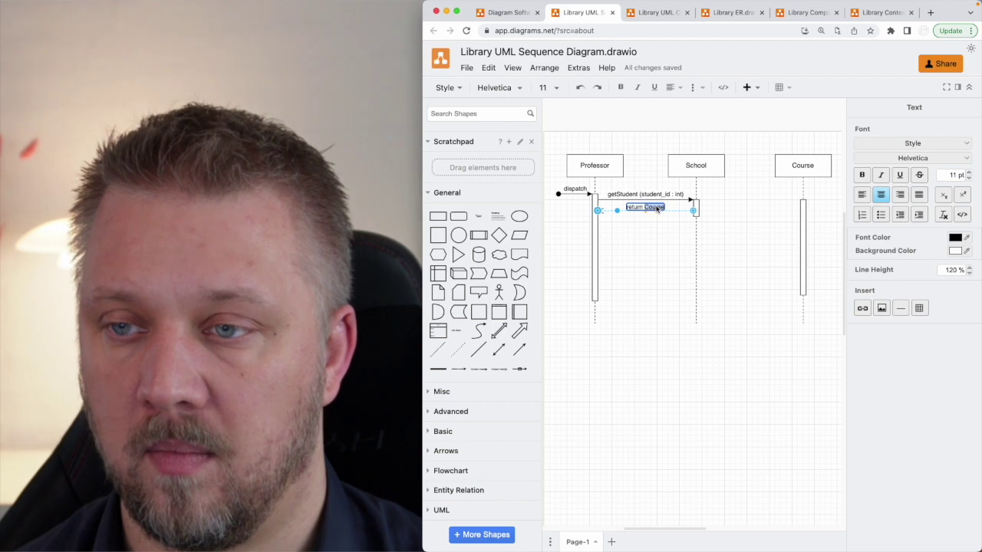
type("return Student")
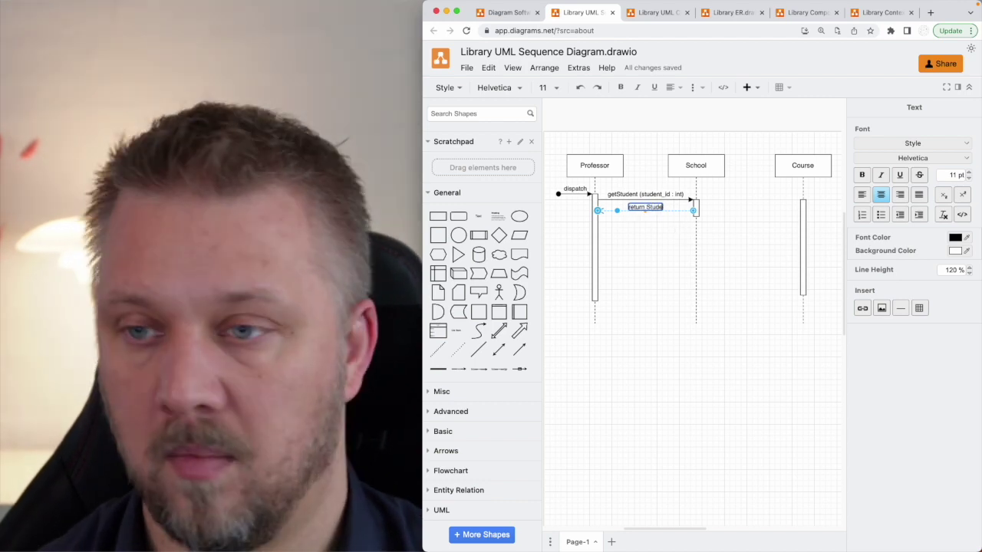
left_click(658, 258)
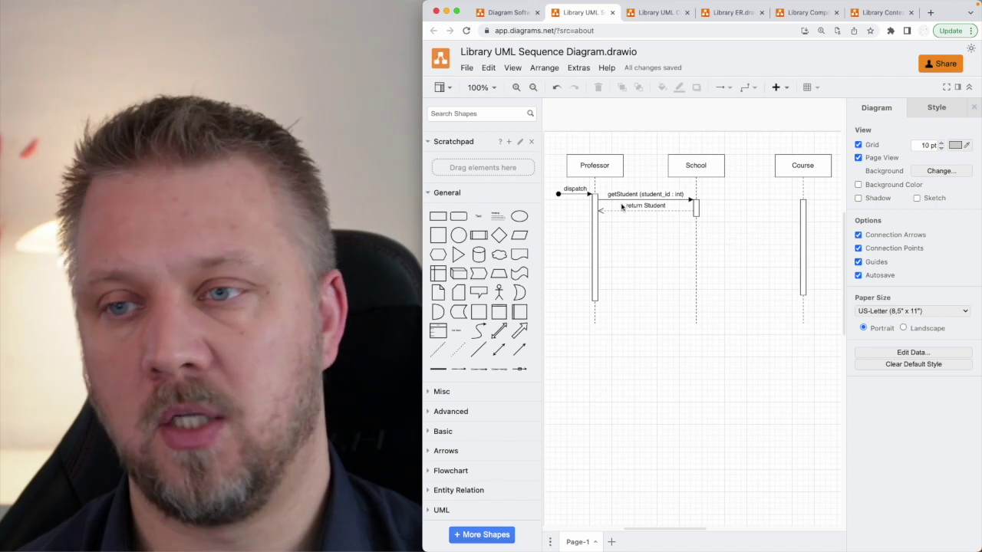
- Extend School's activation bar downward and place a duplicate of the getStudent call below the return Student message
mouse_move(690, 212)
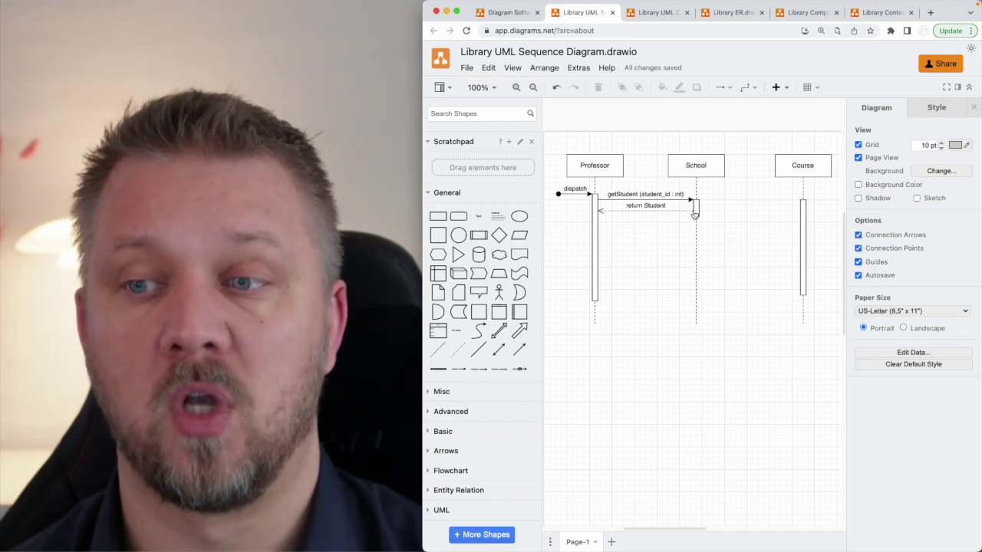
left_click(606, 198)
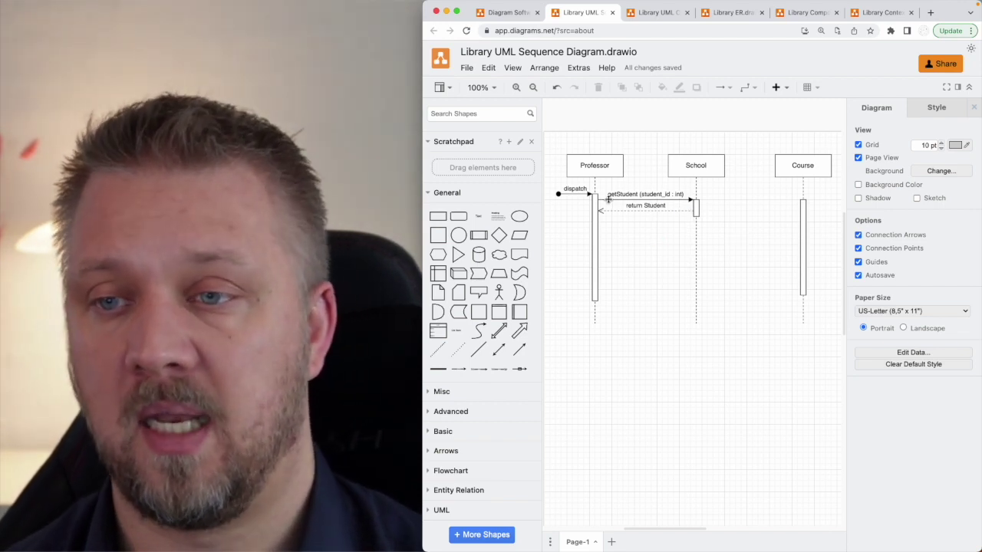
left_click(696, 213)
left_click(696, 216)
left_click_drag(696, 216, 696, 250)
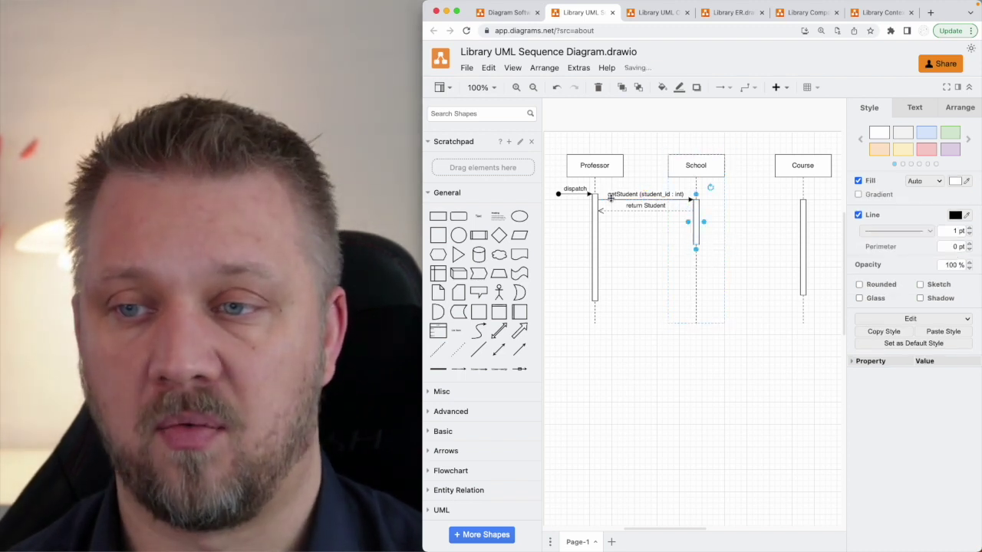
left_click(611, 199)
left_click_drag(611, 199, 607, 231)
- Relabel the duplicated call message as "getCourse (course_id : int)"
double_click(628, 228)
double_click(625, 229)
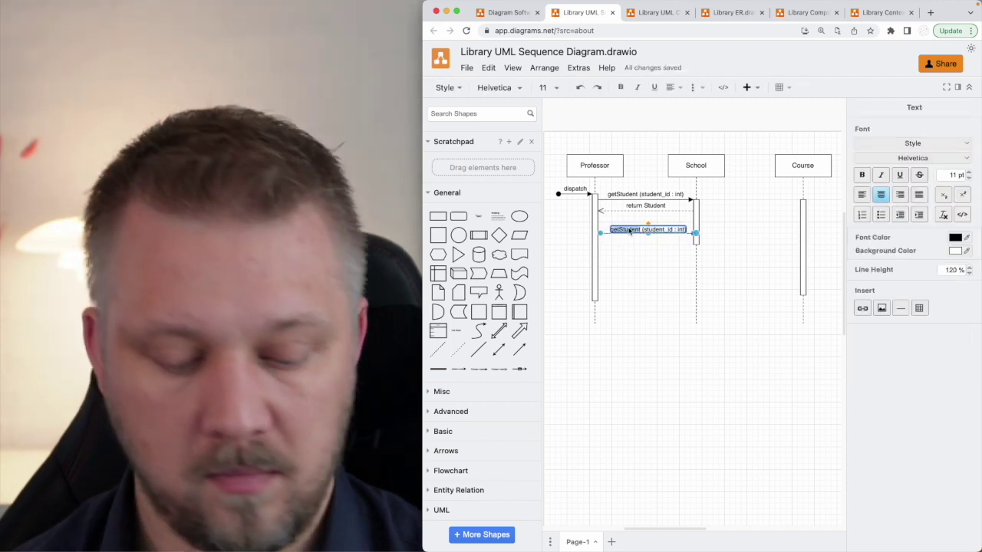
type("getCourse")
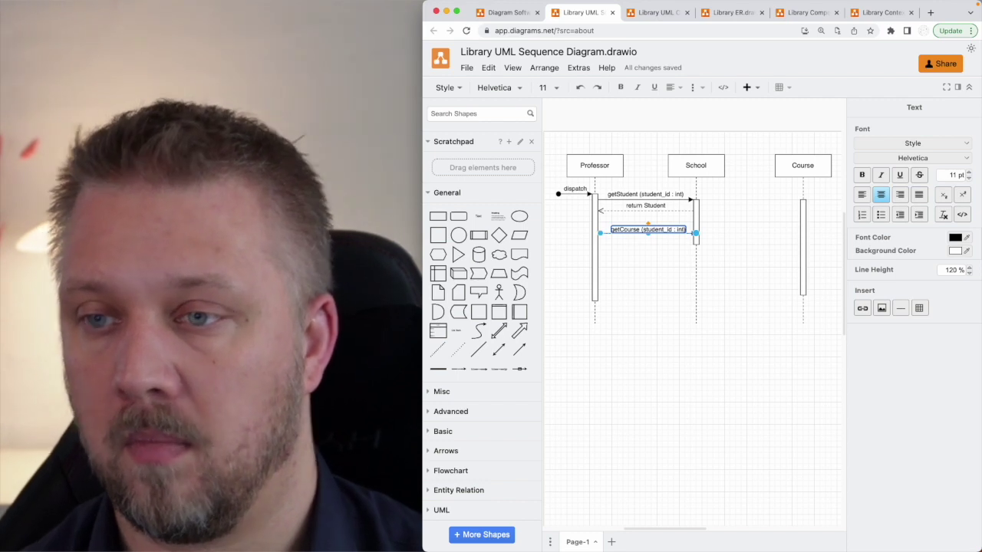
double_click(657, 230)
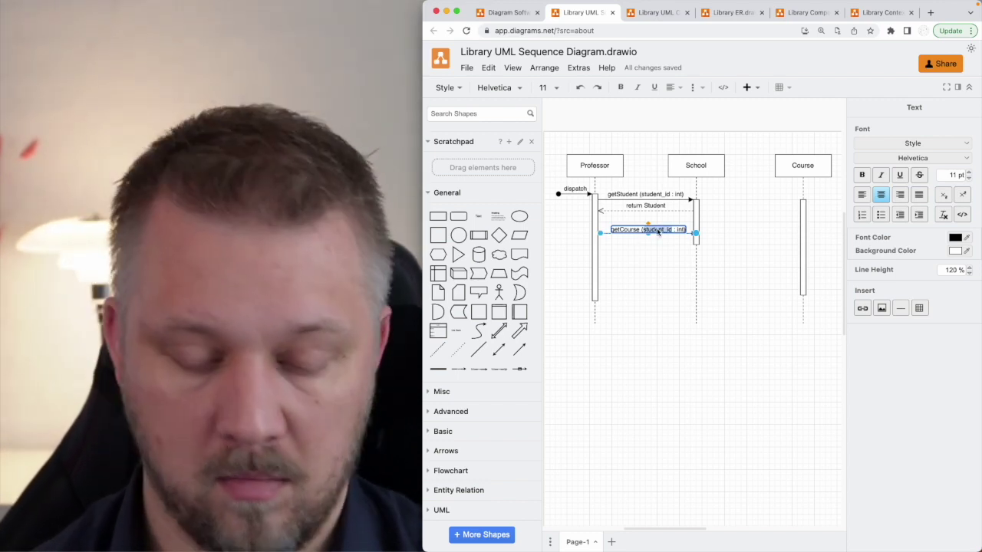
type("course_id")
left_click(680, 263)
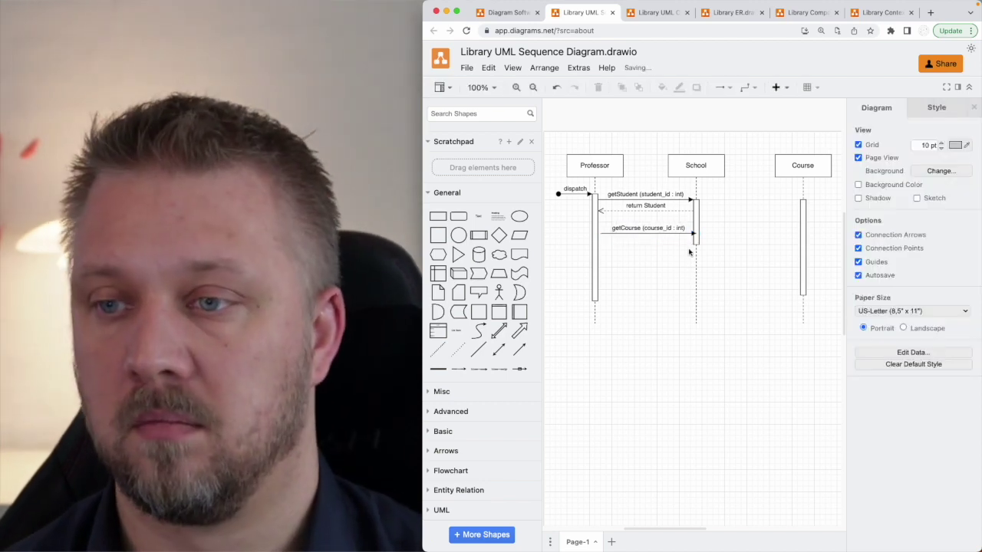
- Attach the getCourse message between the Professor and School activation bars and extend School's bar slightly further down
left_click(683, 234)
left_click_drag(683, 235, 696, 260)
left_click(697, 241)
- Place a copy of the return Student message below the getCourse call and relabel it "return Course"
left_click(646, 209)
left_click_drag(652, 219, 658, 246)
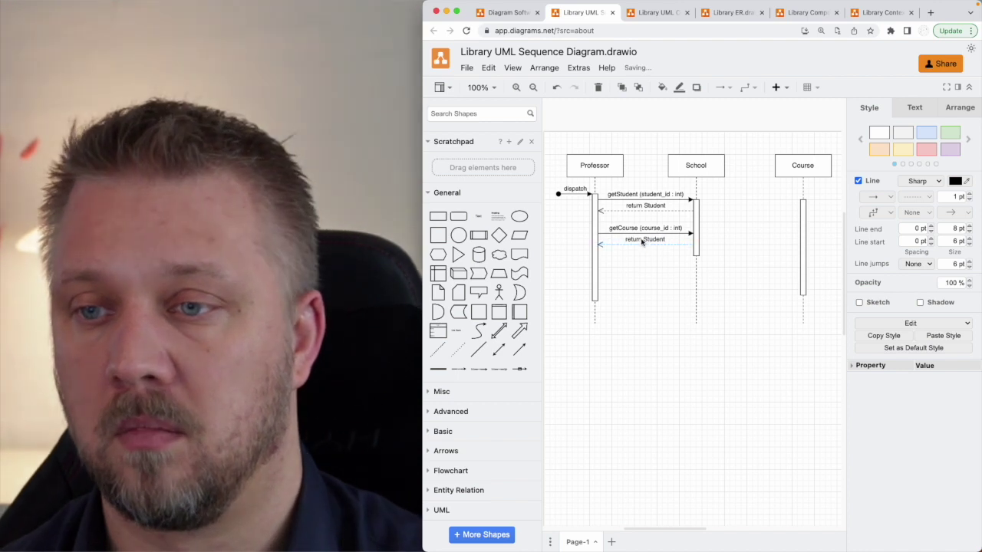
double_click(654, 244)
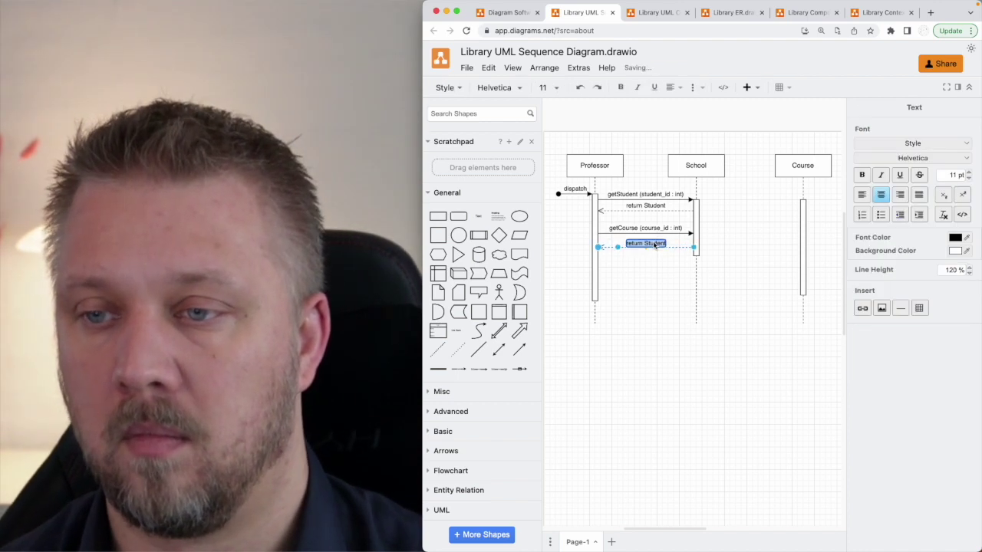
type("return Cours")
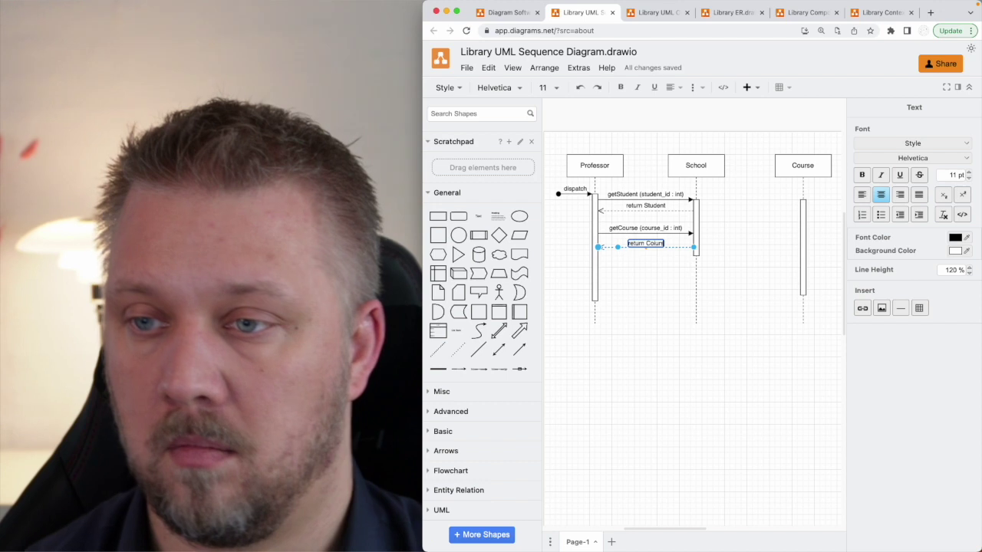
key("BackSpace")
key("BackSpace")
key("BackSpace")
type("urse")
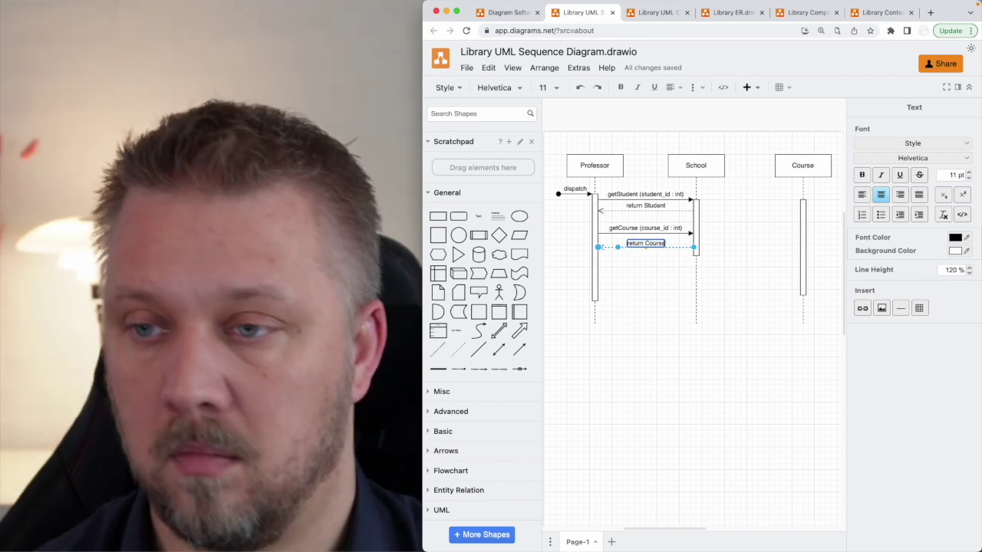
left_click(741, 284)
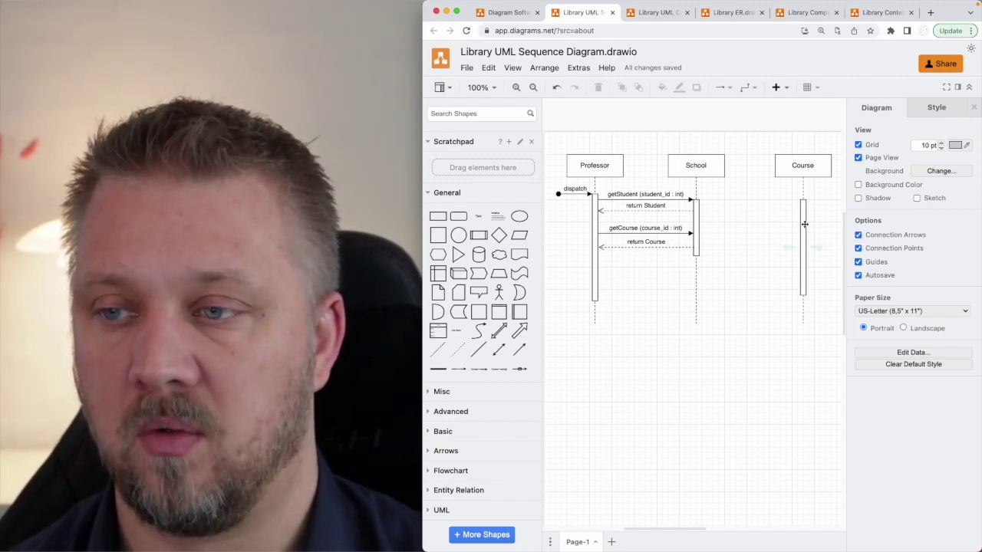
- Lower and shorten the Course lifeline's activation bar so that it starts below the return Course message
left_click_drag(803, 224, 803, 249)
left_click(804, 210)
left_click_drag(802, 304, 802, 305)
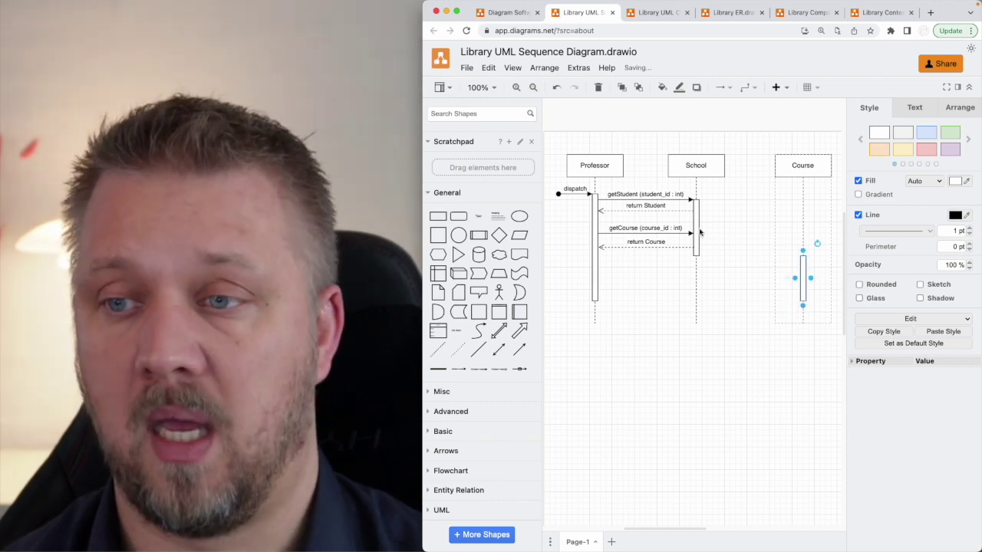
- Duplicate the getCourse call below the return Course message and connect its arrowhead to Course's activation bar
left_click(620, 231)
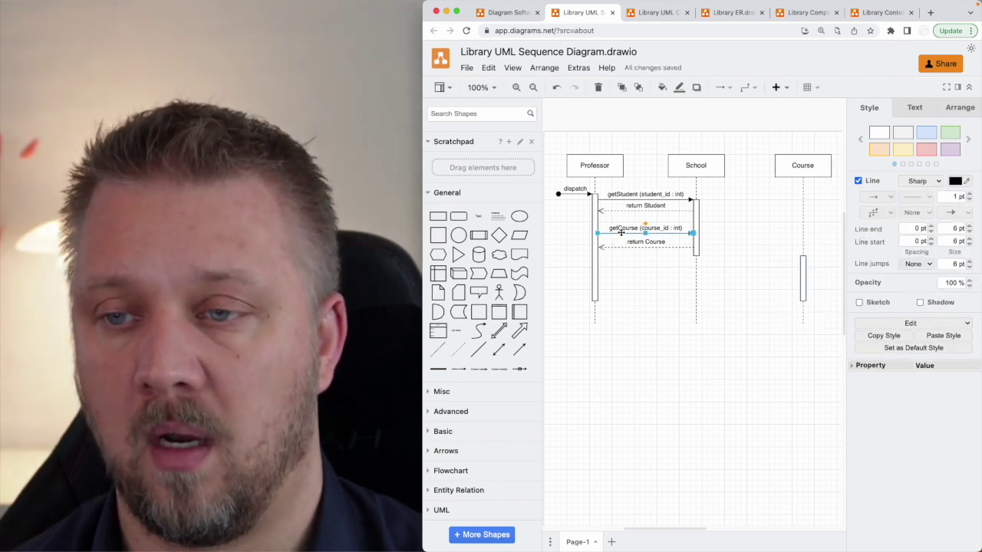
key("super+d")
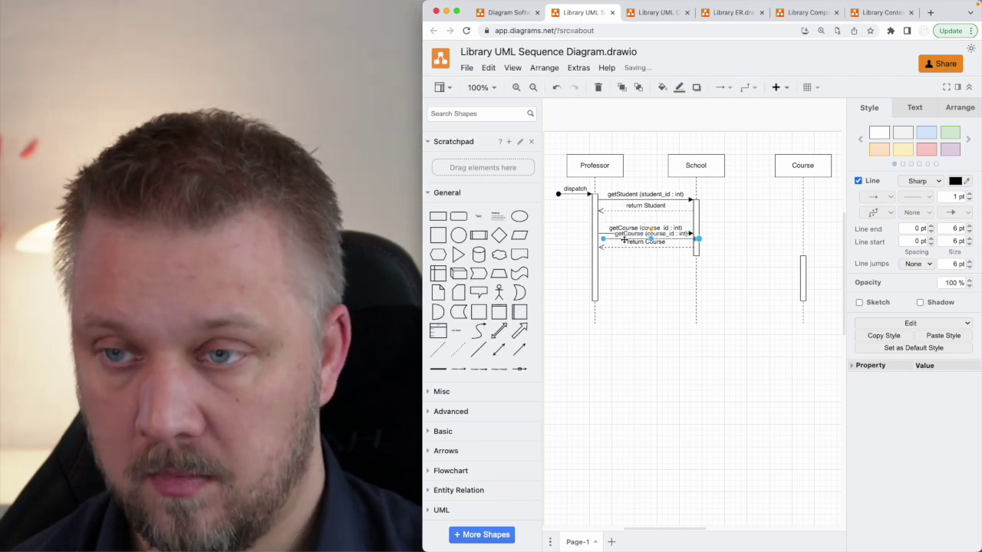
left_click_drag(623, 240, 614, 271)
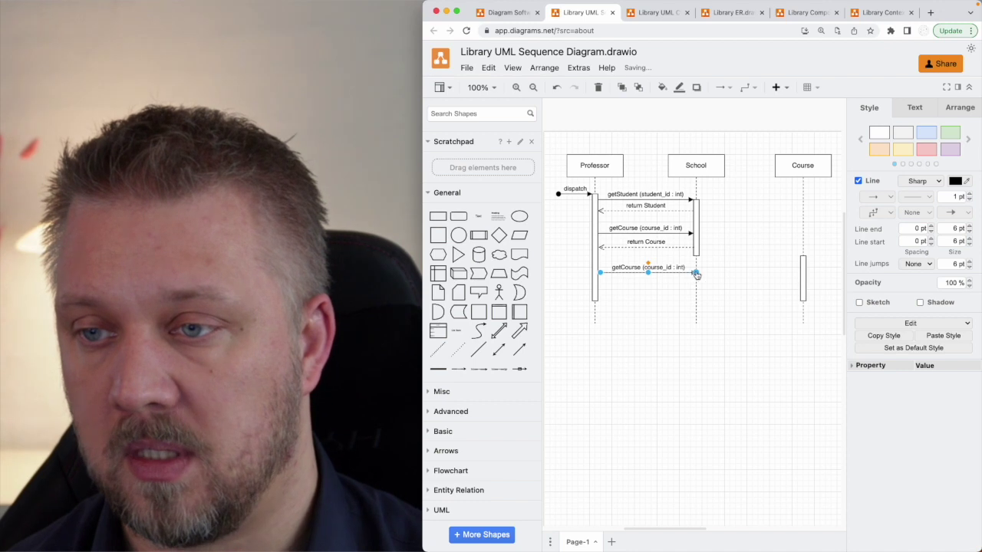
left_click_drag(696, 273, 799, 273)
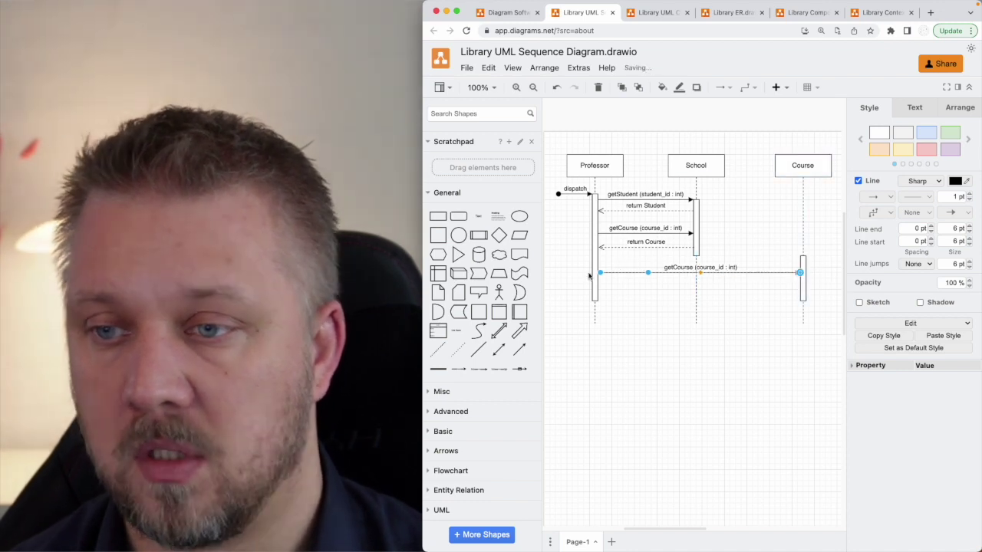
- Attach the lowest getCourse call's start to Professor's activation bar and rename its method addStudent, checking the class diagram for the method name
left_click_drag(600, 278, 593, 277)
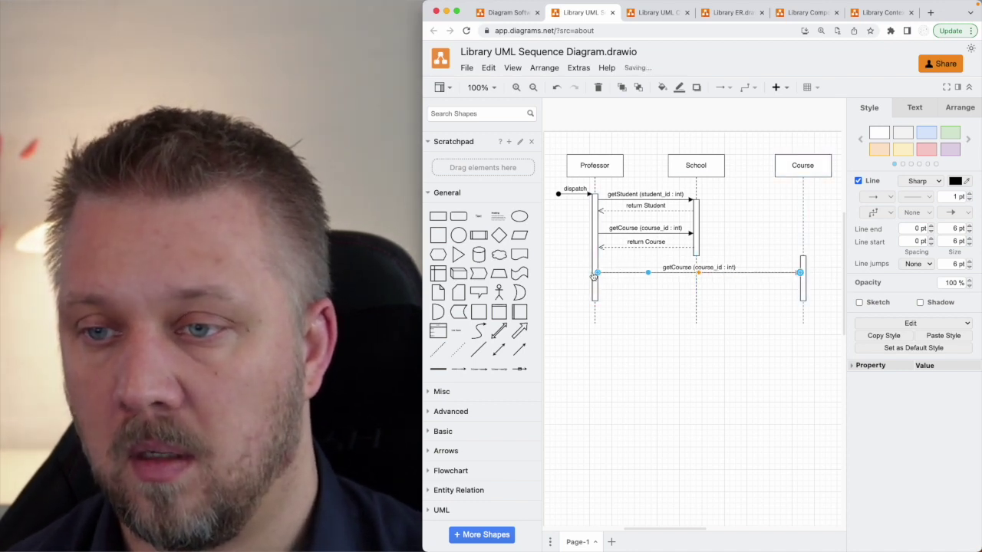
double_click(680, 270)
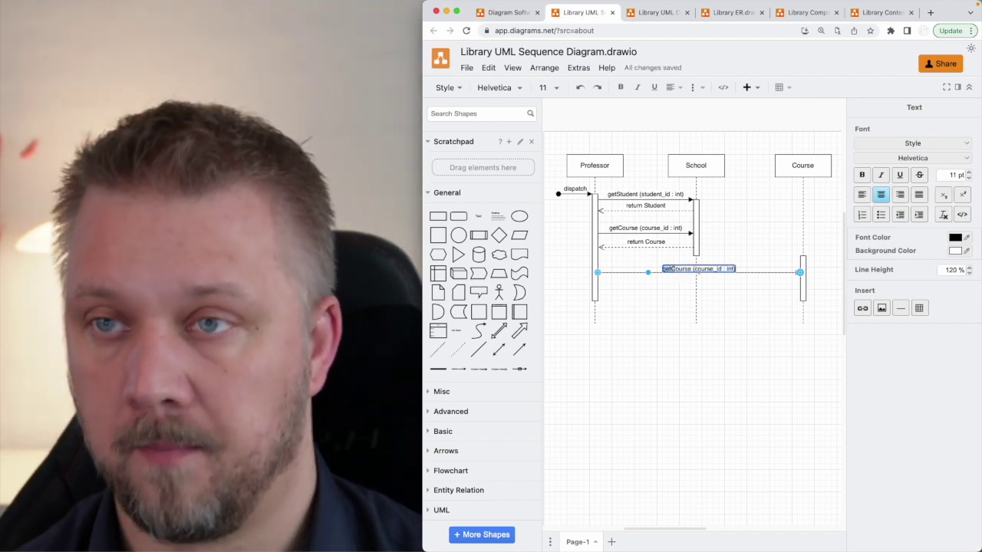
key("ctrl+Tab")
scroll(686, 321, "down", 3)
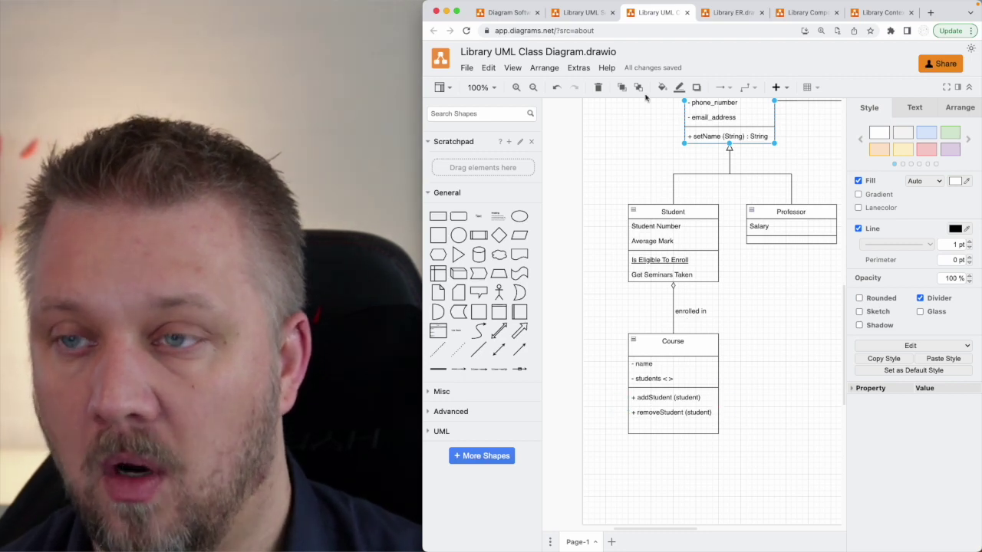
left_click(584, 13)
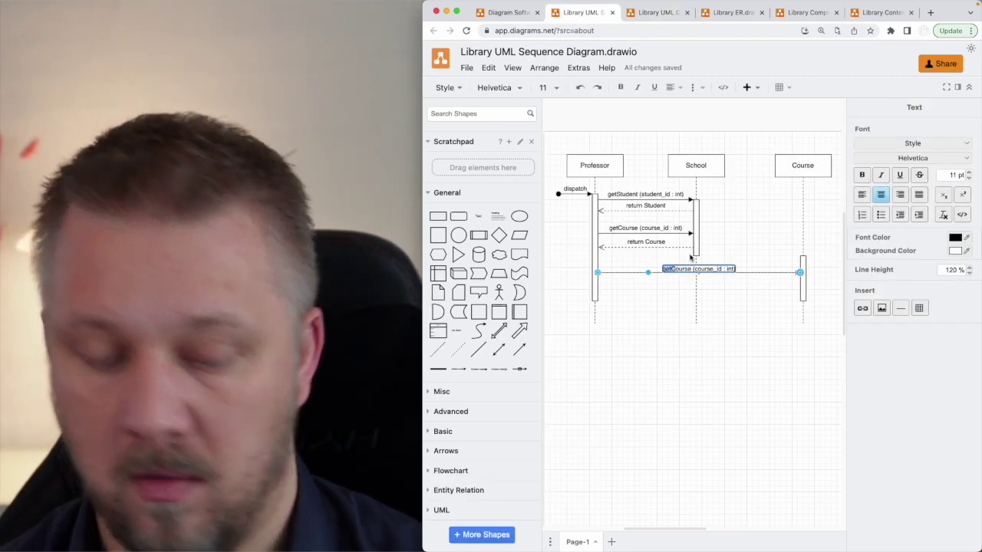
type("addStudent")
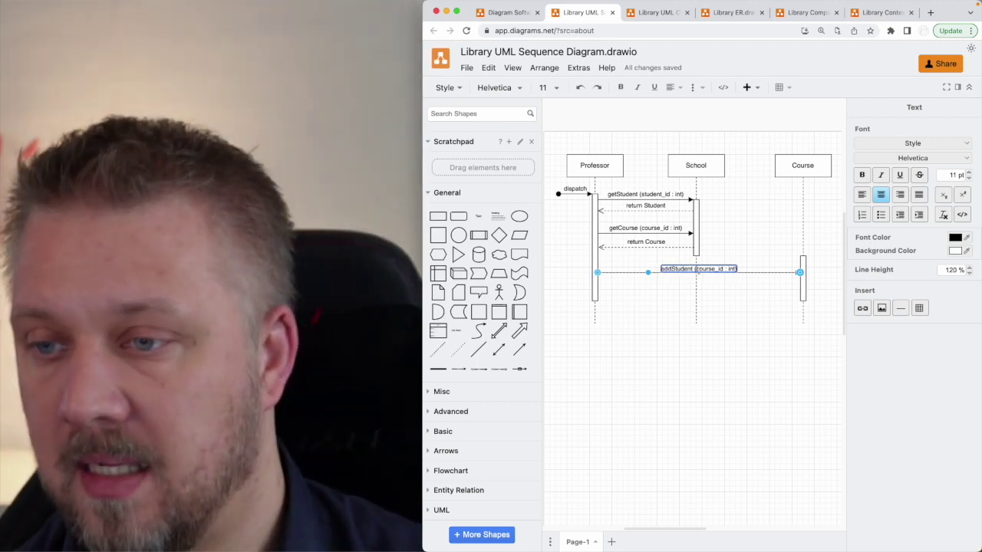
- Replace the parameter of the addStudent call so that its label reads "addStudent (student : student)"
key("shift+Right")
key("shift+Right")
key("shift+Right")
key("shift+Right")
key("shift+Right")
key("shift+Right")
key("shift+Right")
key("shift+Right")
key("shift+Right")
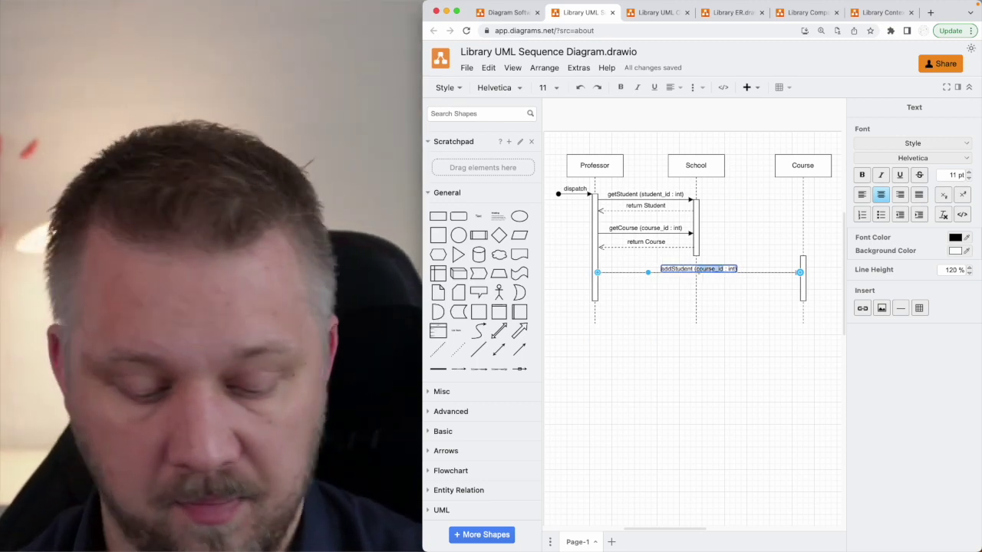
type("Stud")
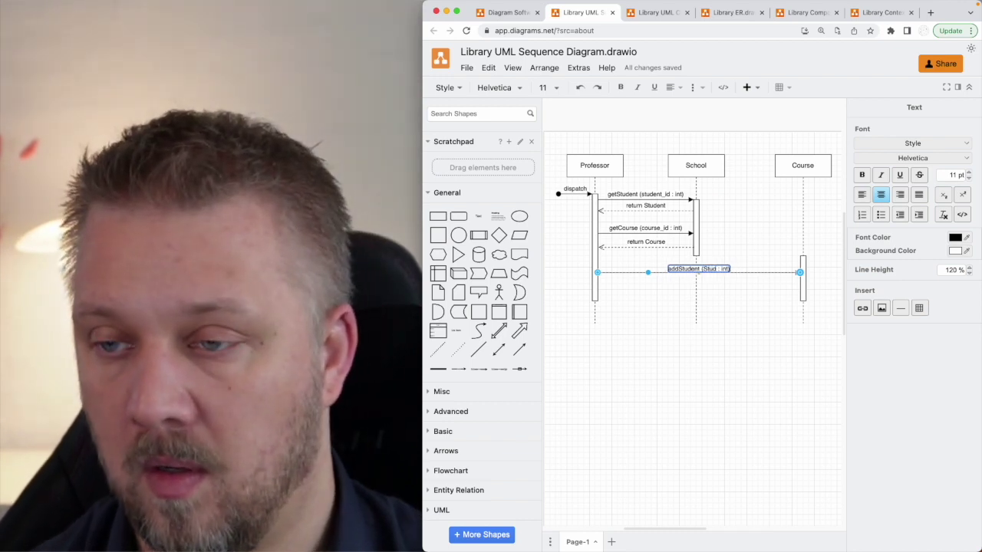
type("en")
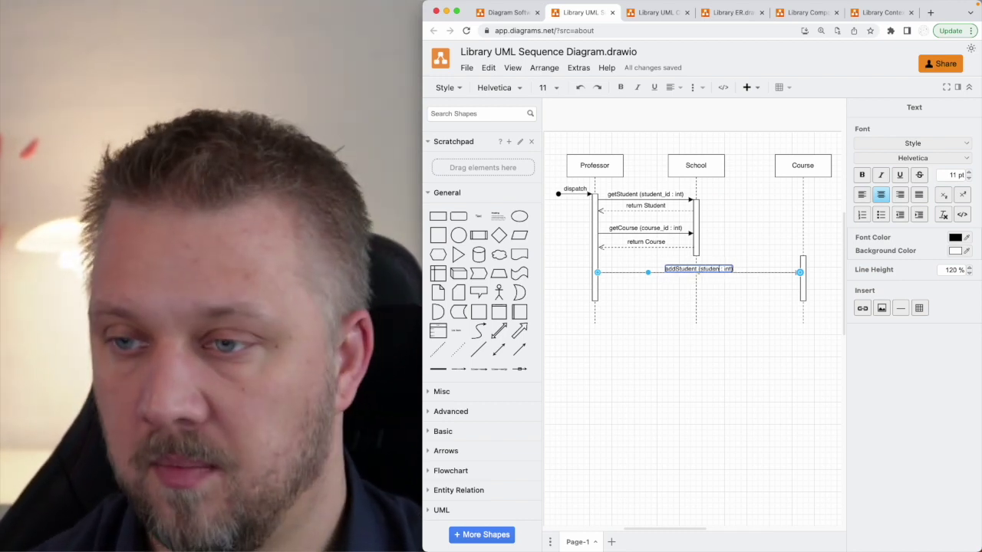
type("t (")
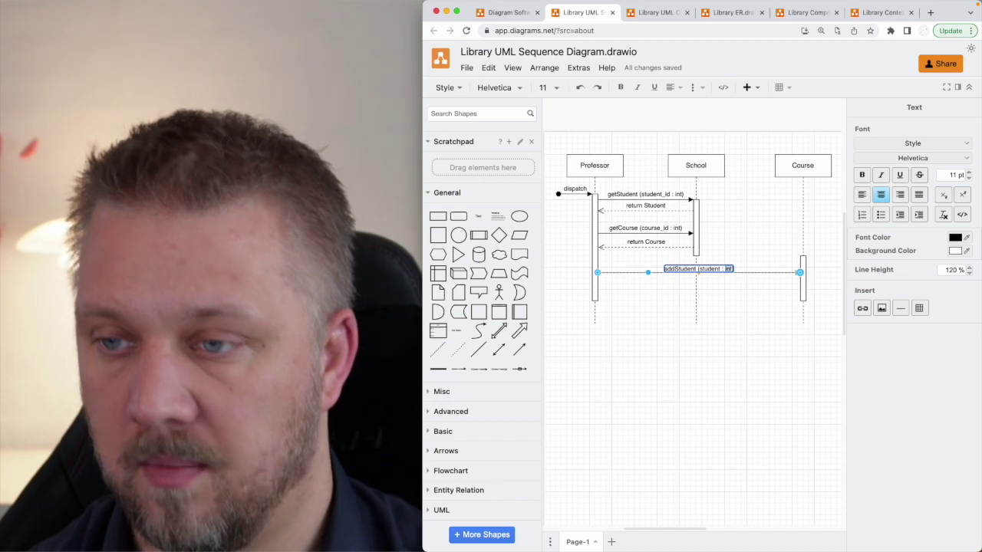
type("student")
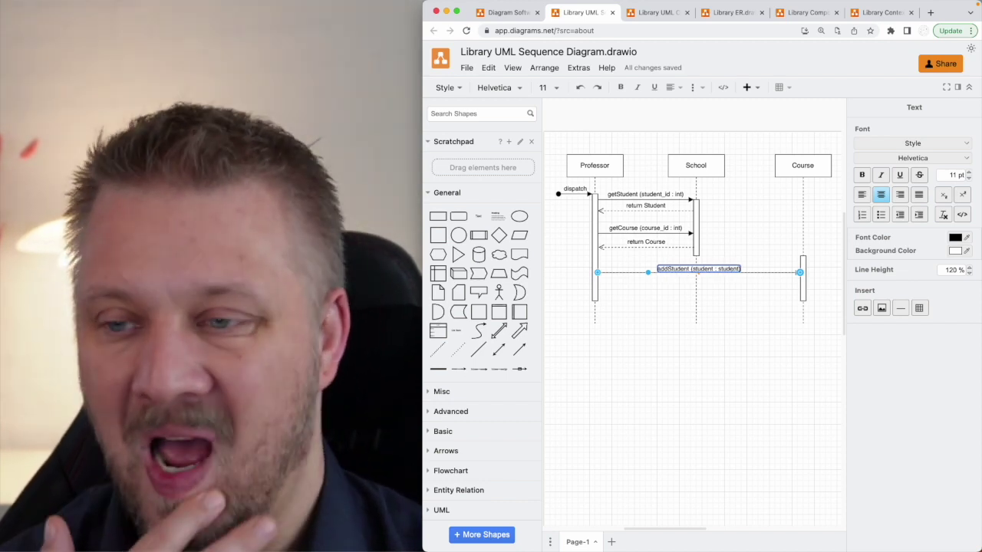
left_click(757, 325)
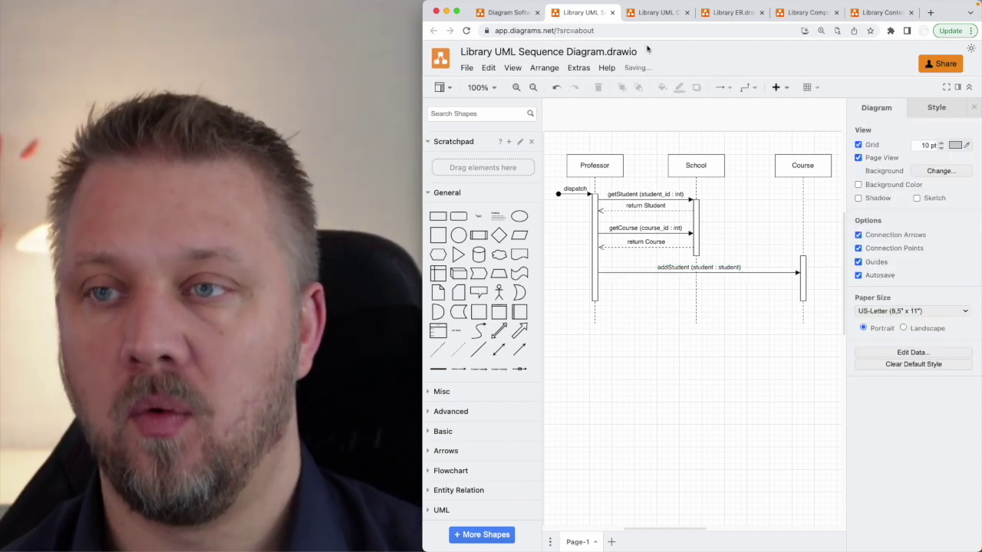
- Try moving the Person class down over Student in the Library UML Class Diagram, and return to the sequence diagram
left_click(652, 12)
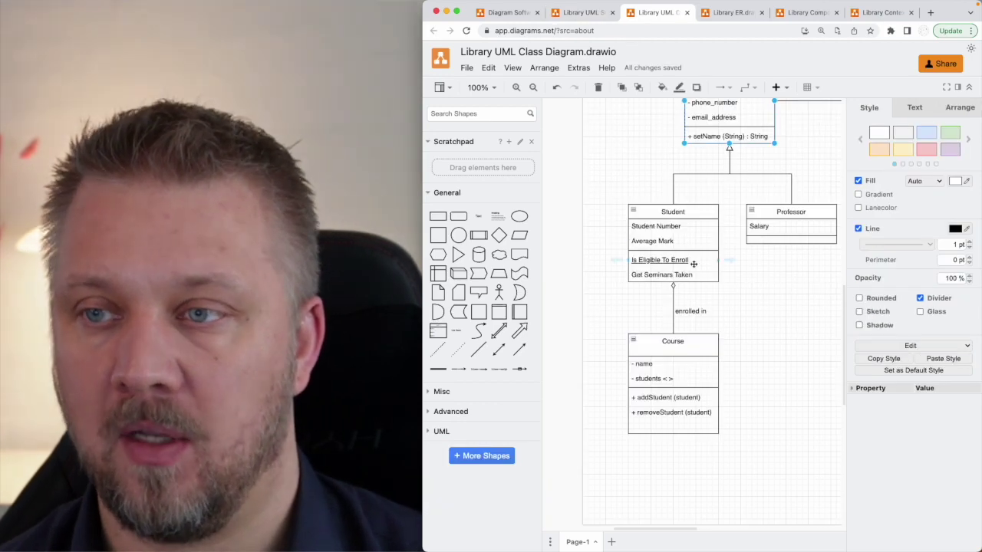
scroll(693, 264, "up", 2)
left_click_drag(721, 127, 693, 230)
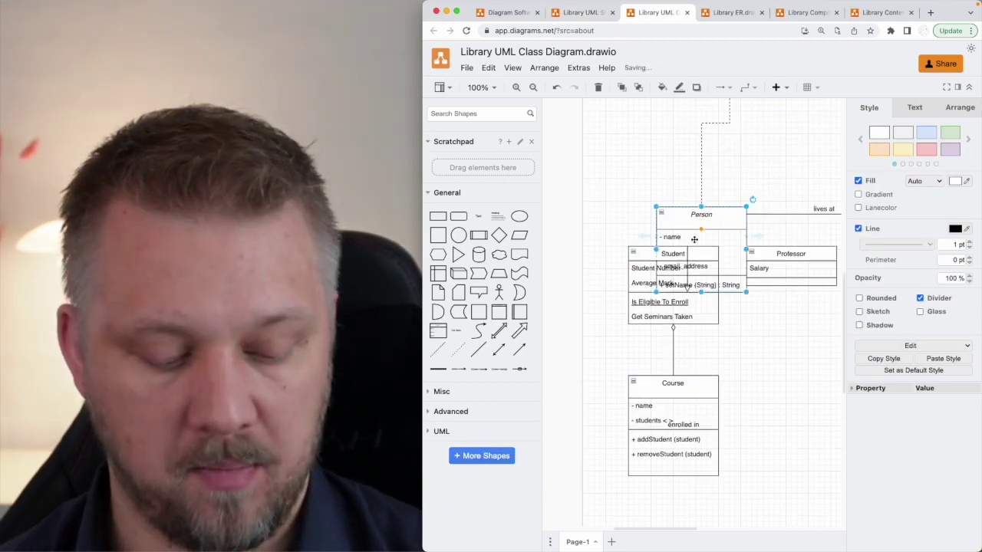
key("Escape")
left_click(574, 15)
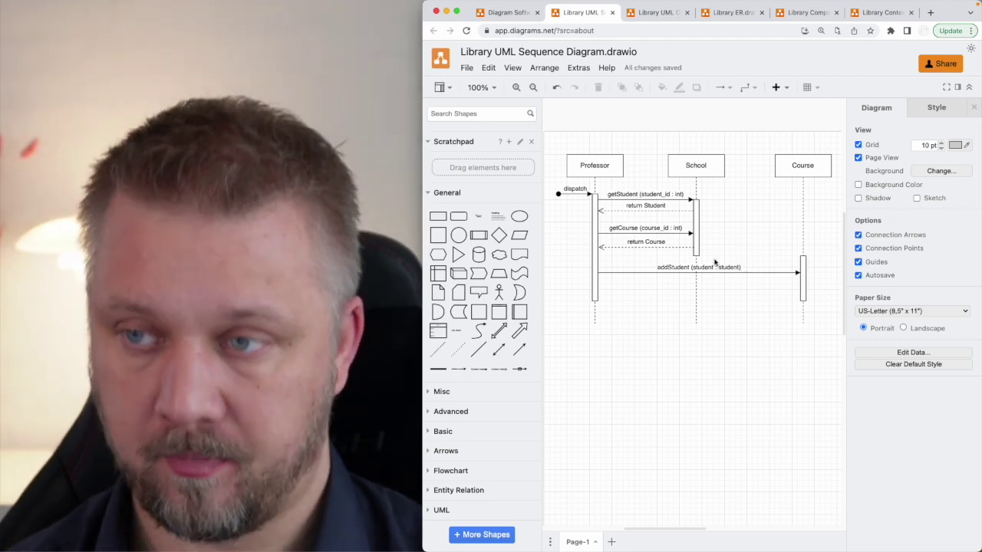
- Lower Course's activation bar slightly and connect a copy of the return Course message from Course back to Professor below addStudent
left_click(800, 271)
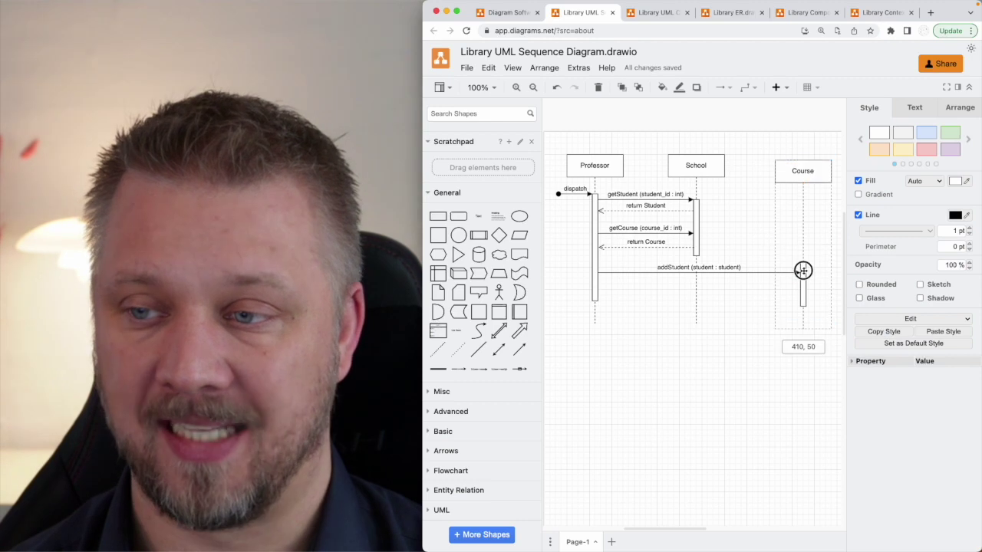
left_click_drag(803, 268, 794, 279)
left_click(622, 246)
key("super+d")
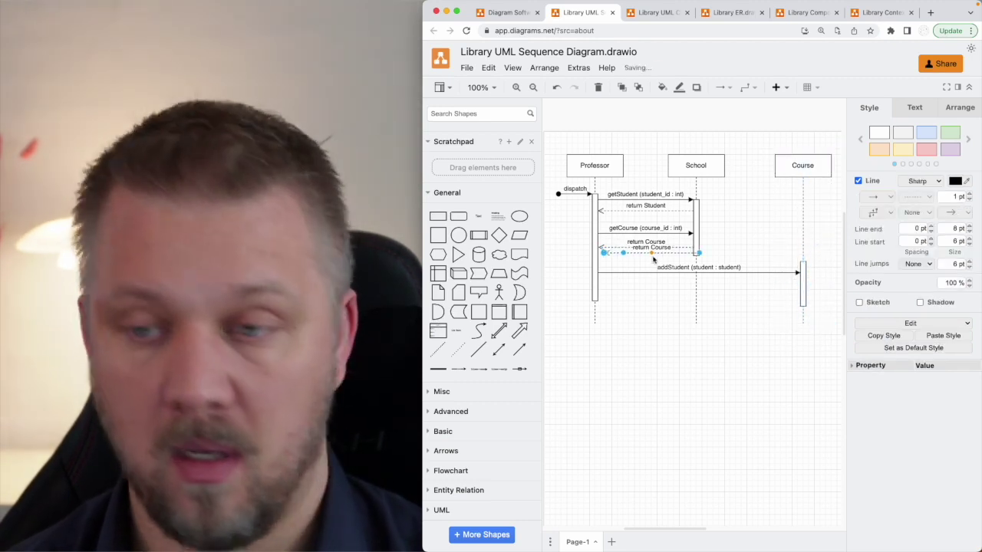
left_click_drag(670, 253, 766, 292)
left_click_drag(702, 296, 598, 295)
left_click_drag(797, 297, 801, 295)
- Relabel the return message below addStudent as "return true : Boolean"
double_click(714, 288)
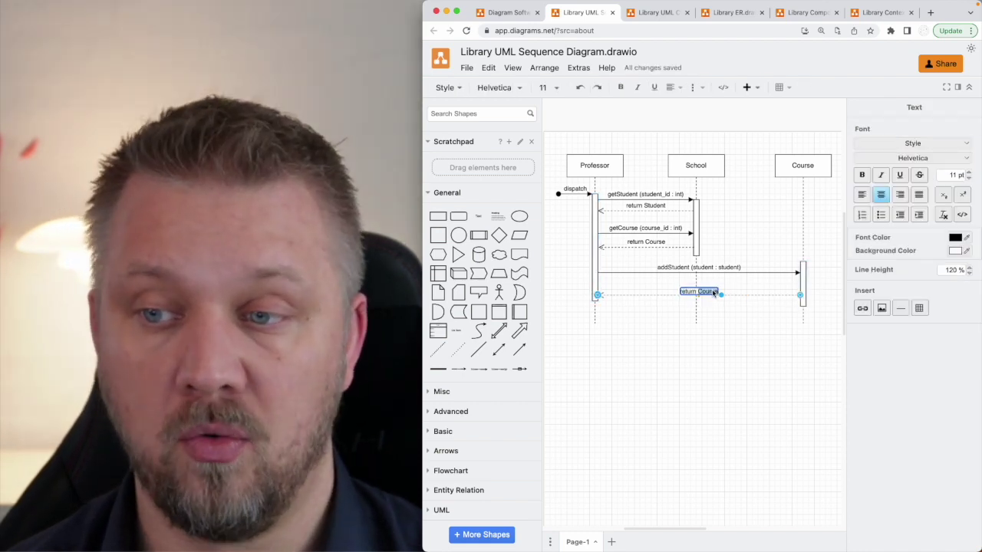
type("return true : Bool")
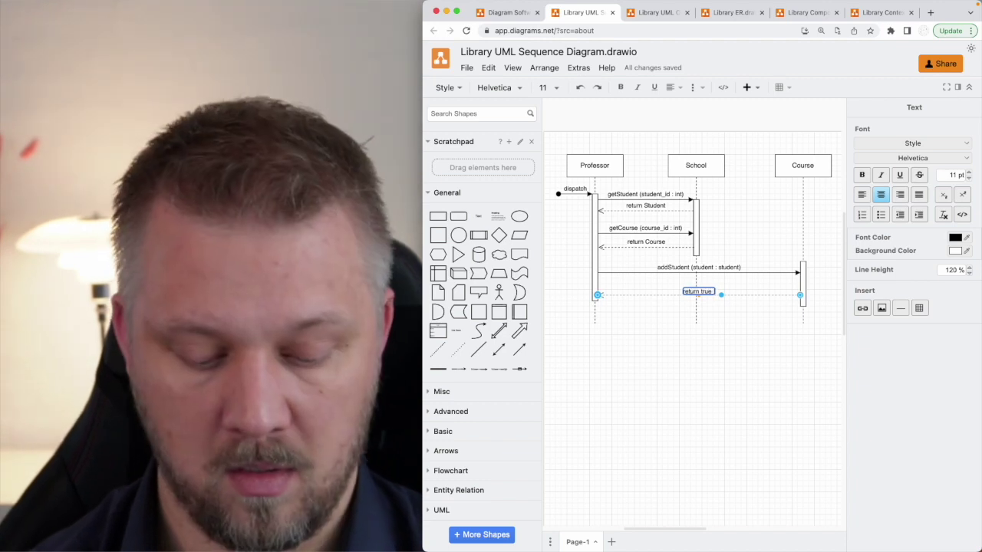
type("ean")
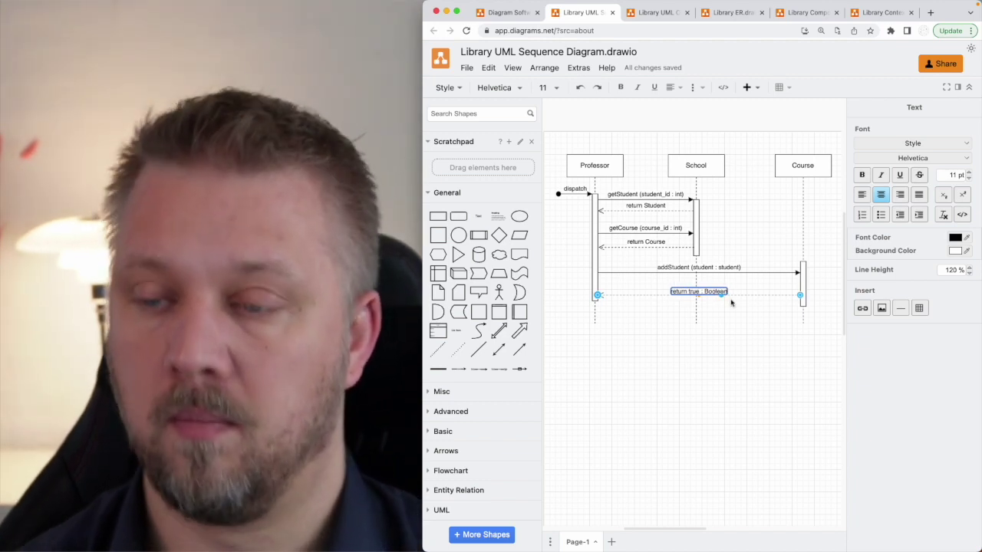
left_click(735, 312)
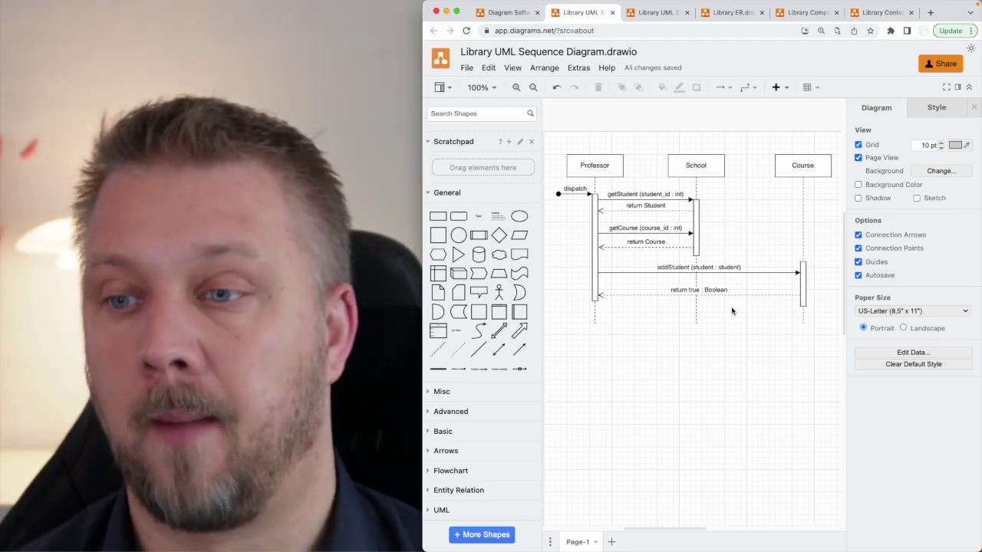
- Shorten the School lifeline so that it ends just below its activation bar
scroll(736, 308, "down", 2)
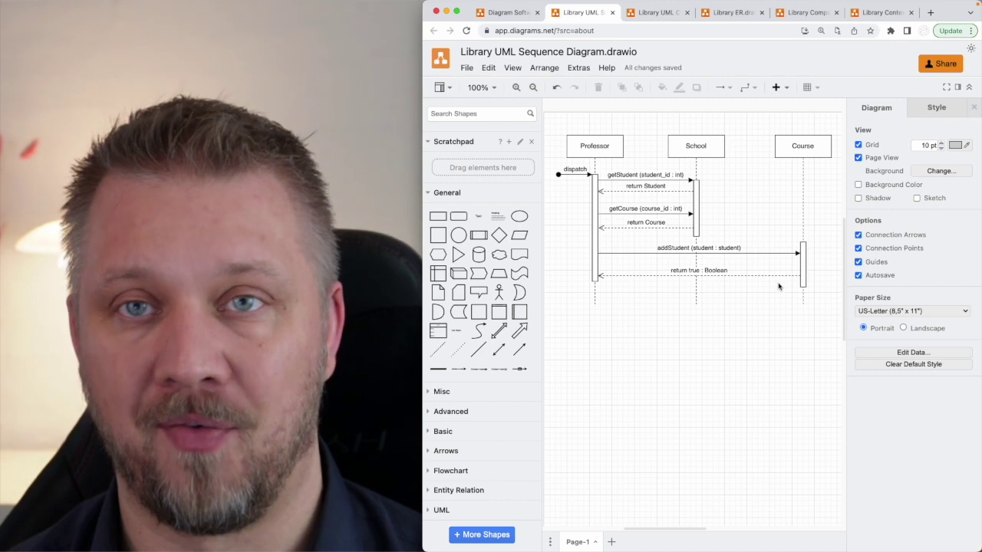
left_click(695, 295)
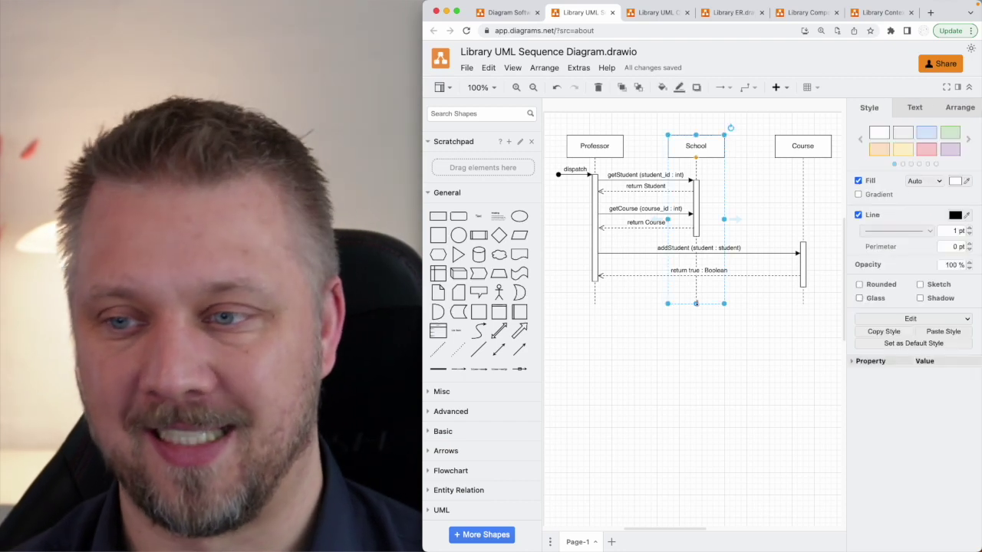
left_click_drag(696, 303, 696, 241)
left_click(699, 310)
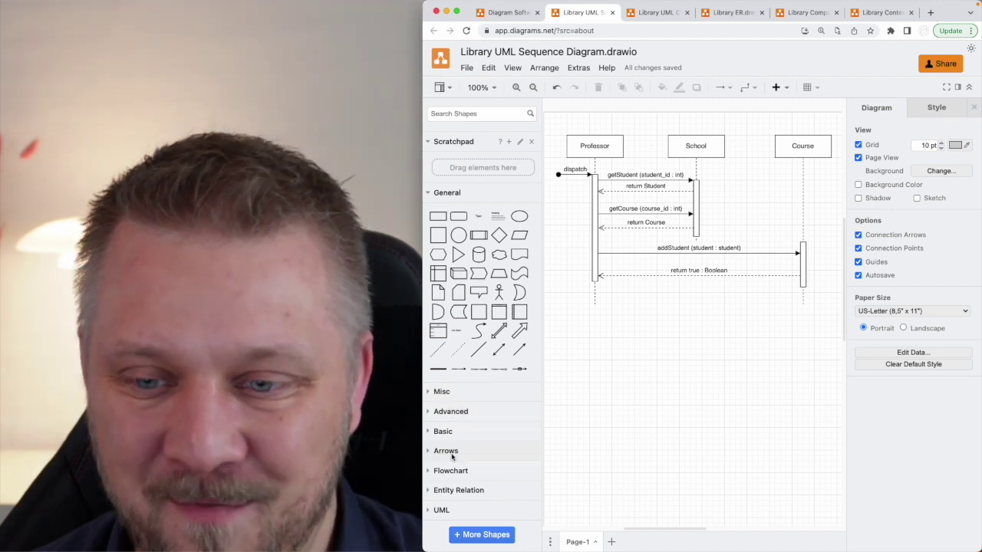
- Insert a UML frame below the addStudent call and resize it to span all three lifelines around the return true message
left_click(433, 510)
scroll(460, 384, "down", 5)
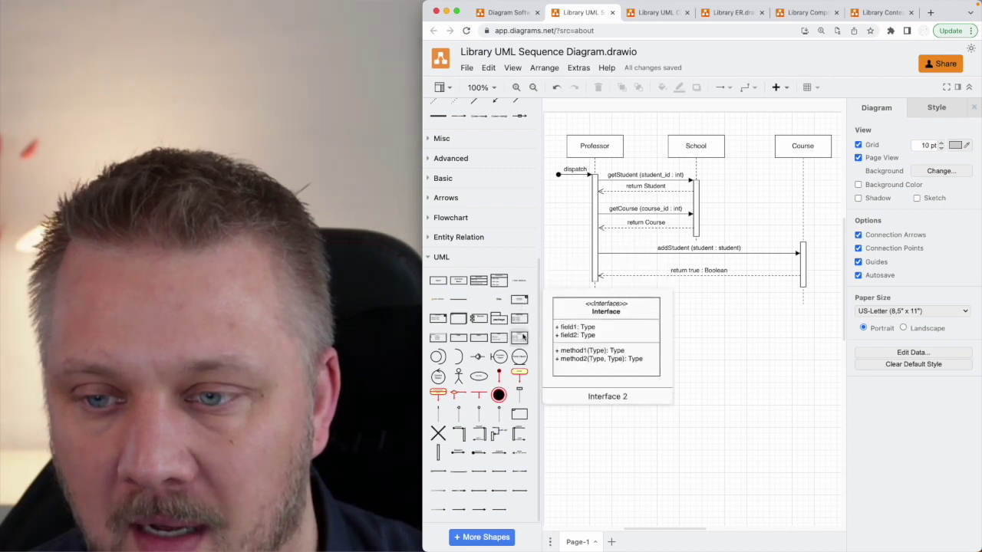
left_click(521, 415)
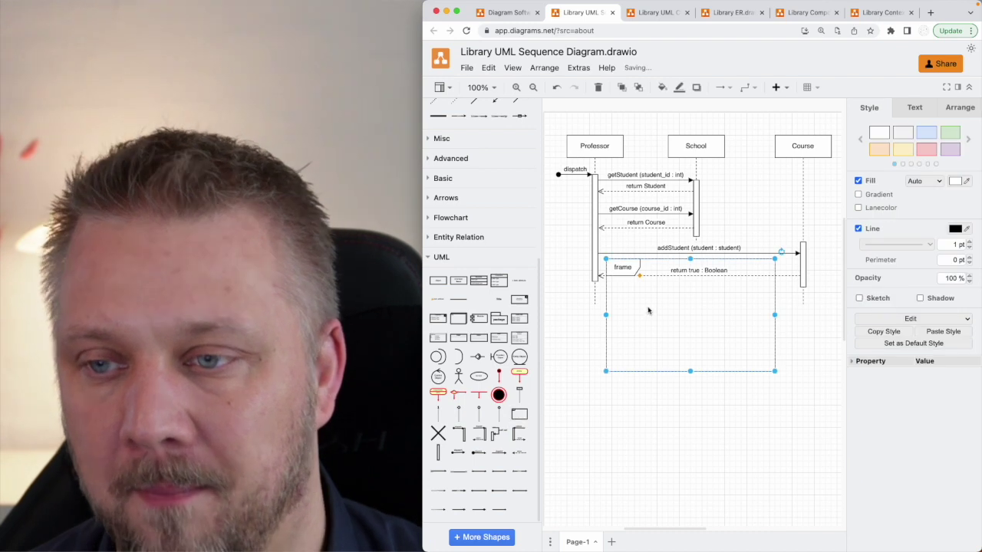
left_click_drag(627, 263, 568, 266)
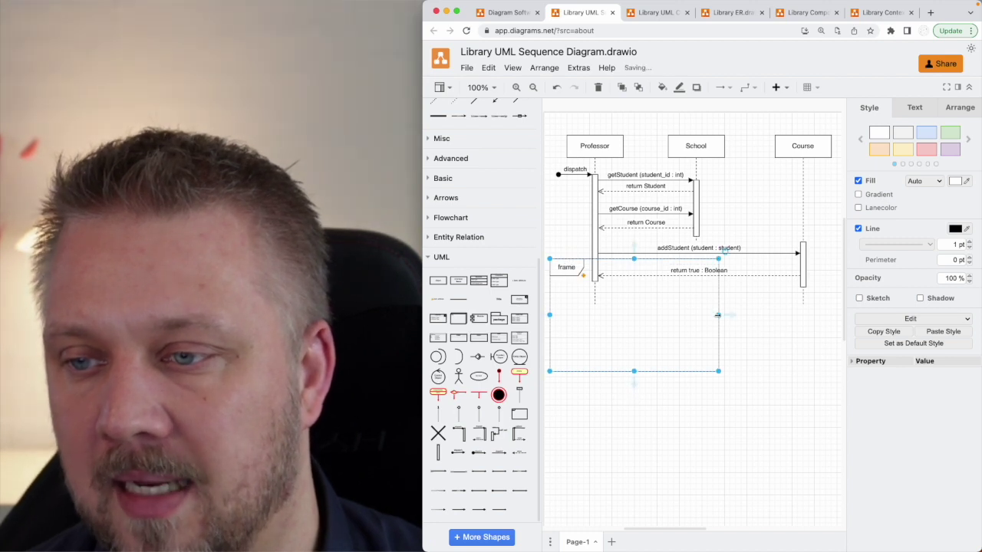
left_click_drag(715, 314, 825, 314)
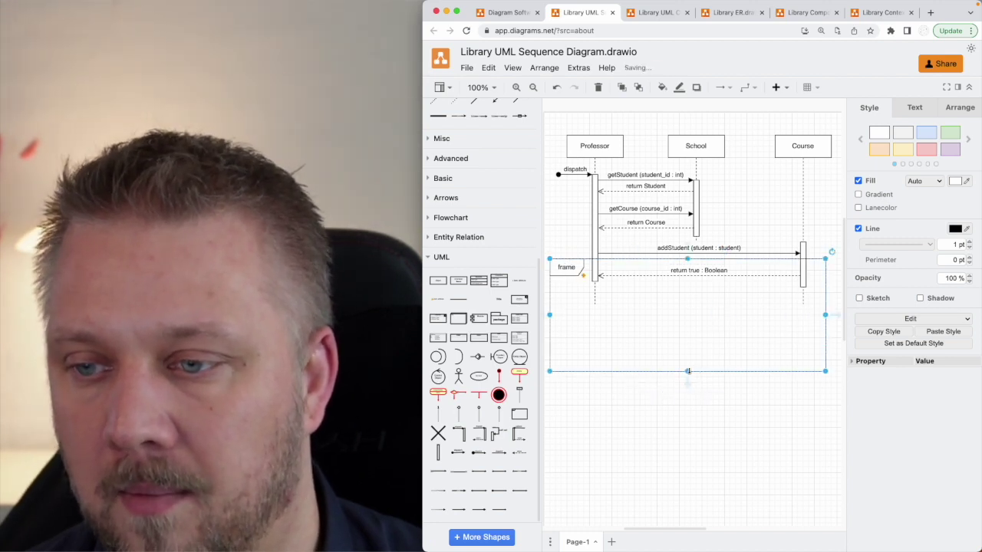
left_click_drag(685, 368, 686, 318)
left_click(681, 308)
double_click(681, 308)
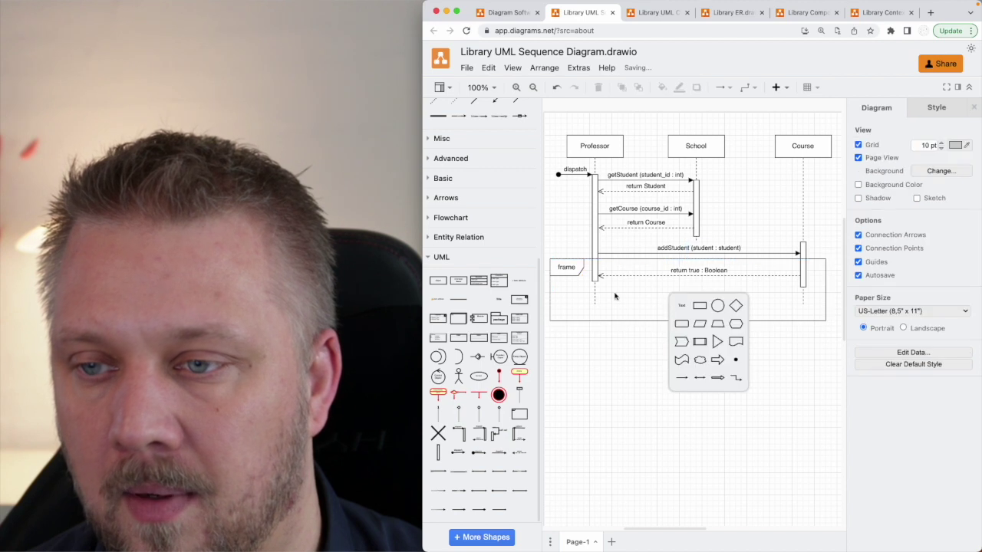
- Place a copy of the frame below the return true message and shorten it to the original frame's lower edge
left_click(574, 269)
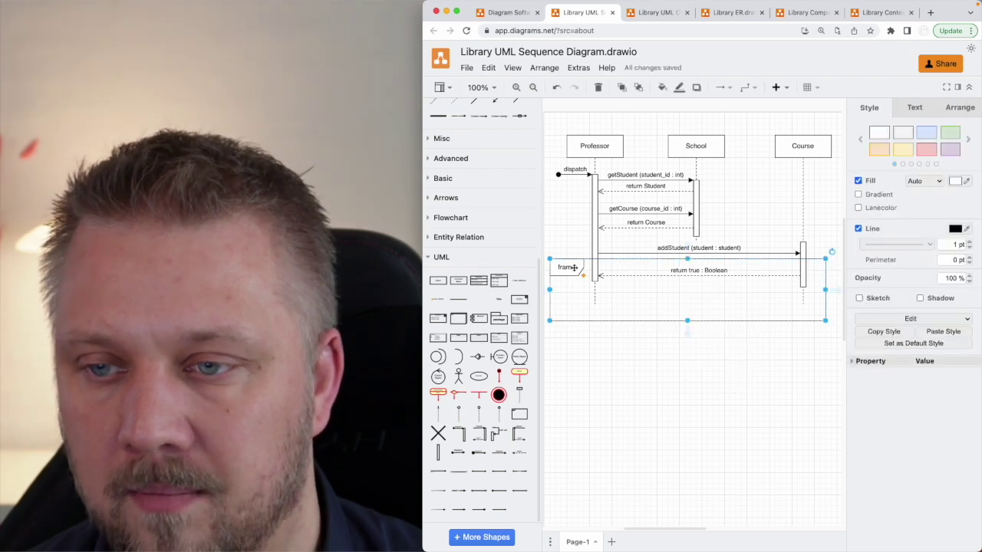
left_click_drag(573, 275, 566, 306)
left_click_drag(687, 348, 686, 320)
- Label both the upper and the lower frame "alt"
double_click(572, 266)
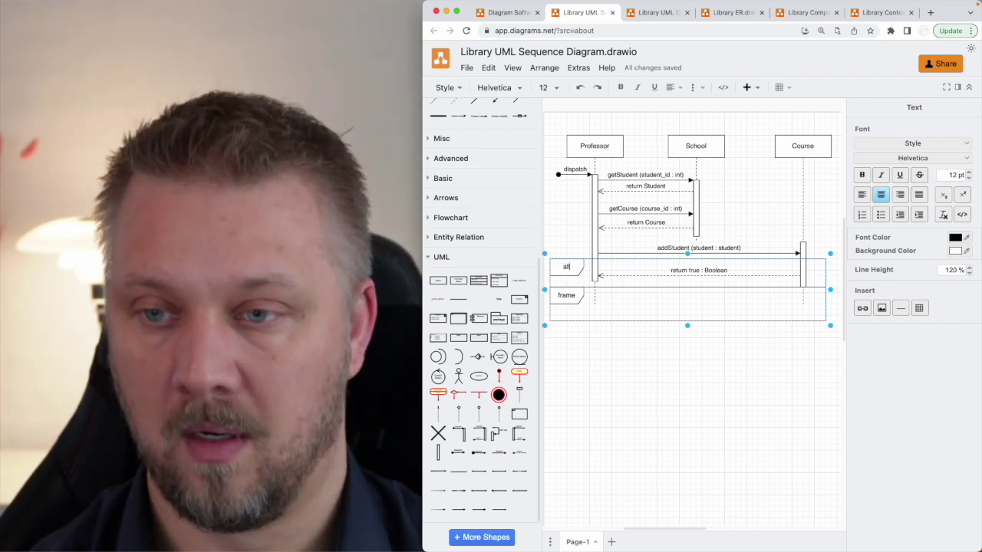
type("all")
double_click(566, 296)
type("alt")
left_click(622, 355)
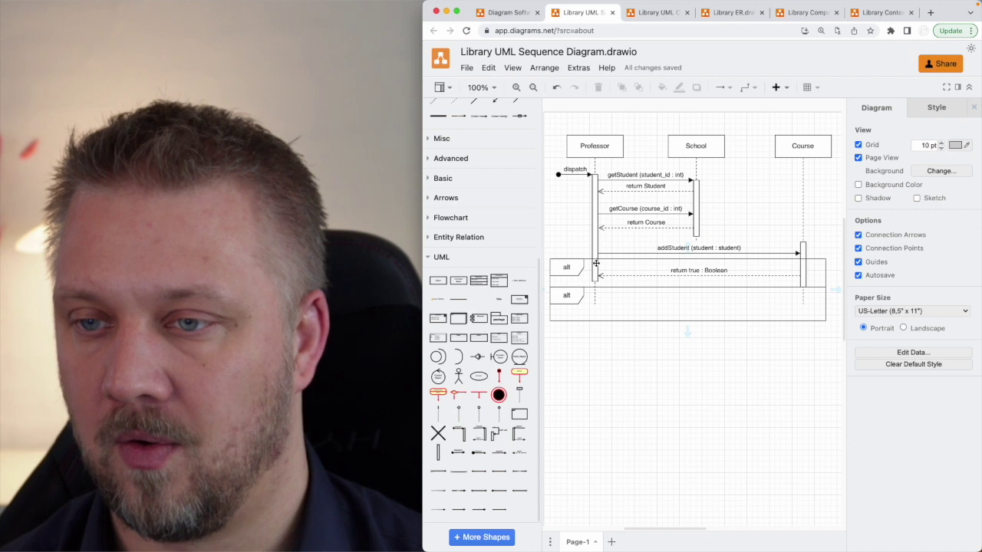
- Extend the activation bars of Professor and Course down into the lower alt frame
left_click(595, 263)
left_click_drag(593, 286, 596, 314)
left_click(803, 266)
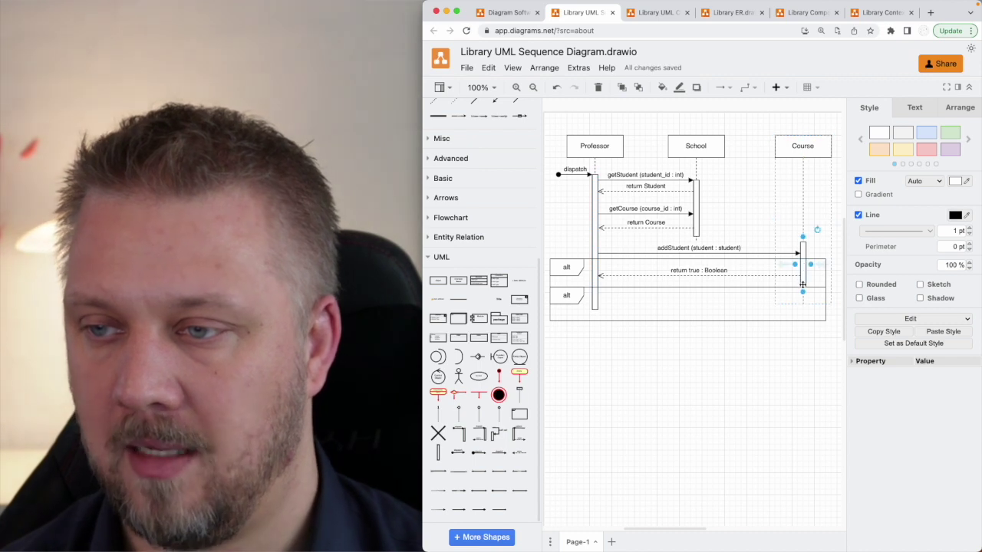
left_click_drag(802, 294, 799, 313)
- Place a copy of the return true message in the lower alt frame and relabel it "return false : Boolean"
left_click(688, 275)
key("super+d")
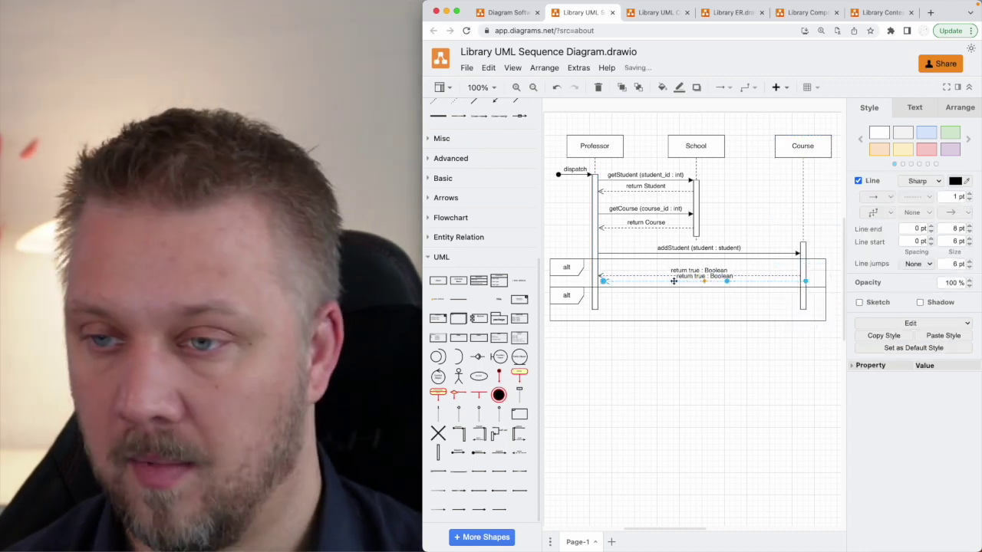
left_click_drag(671, 282, 665, 300)
left_click_drag(800, 298, 797, 298)
double_click(695, 295)
type("false")
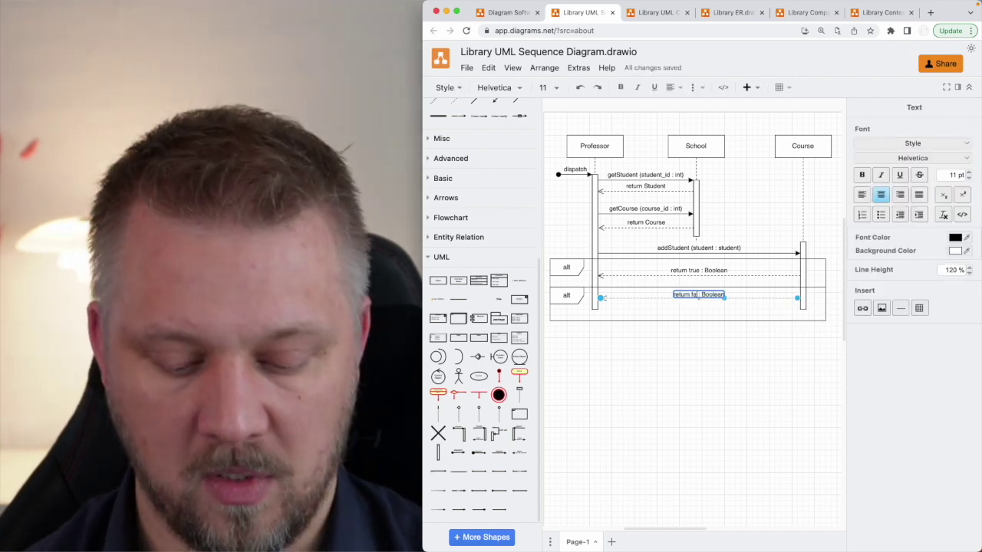
left_click(706, 335)
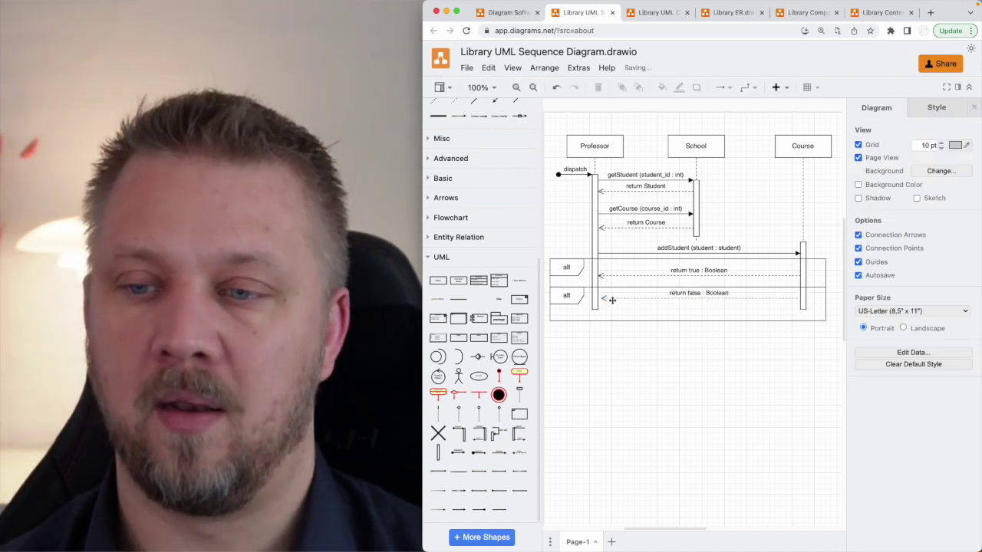
- Attach the ends of the return false message to the activation bars of Professor and Course
left_click(607, 299)
left_click_drag(608, 298, 591, 297)
left_click_drag(796, 298, 801, 297)
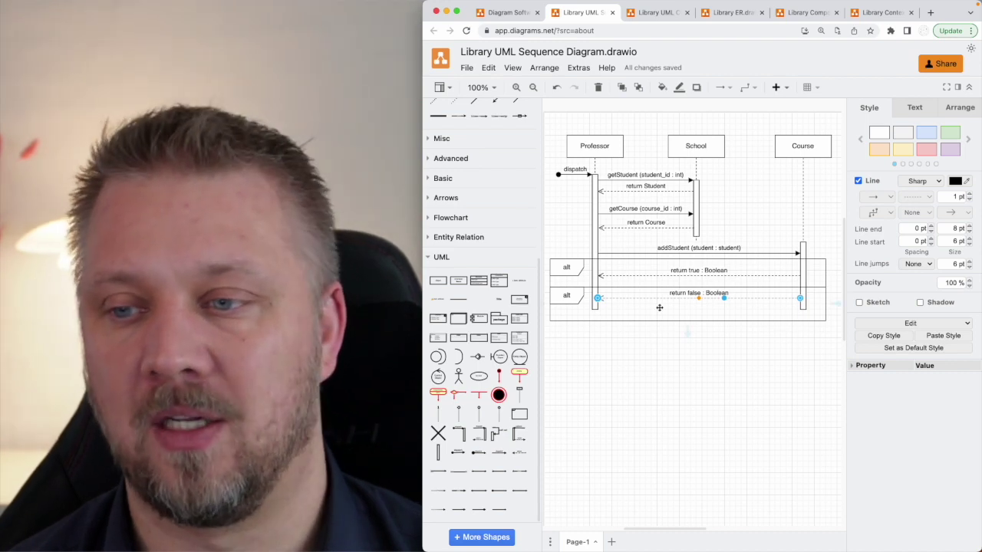
left_click(648, 393)
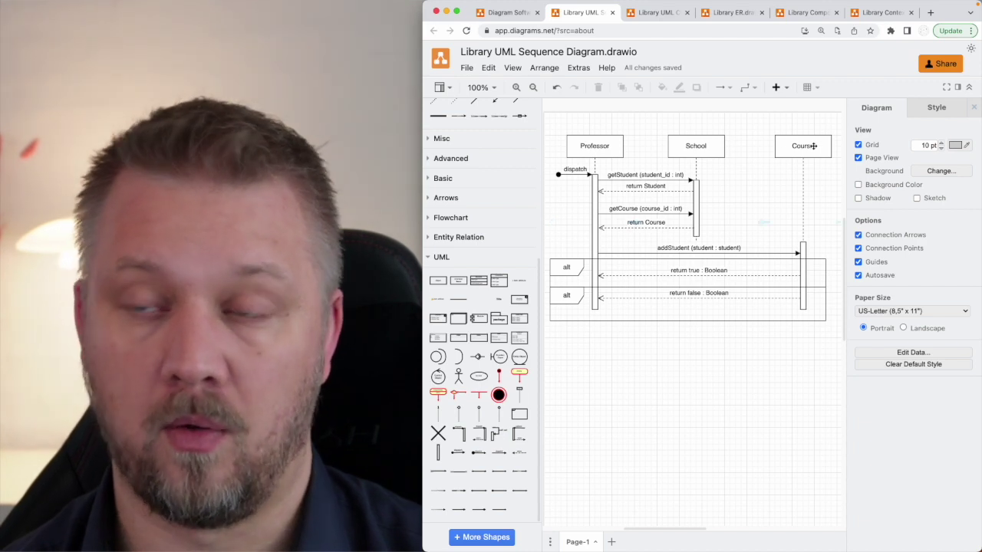
- Replace School's long activation bar with two short ones, one spanning getStudent and its return, the other spanning getCourse and its return
left_click(612, 181)
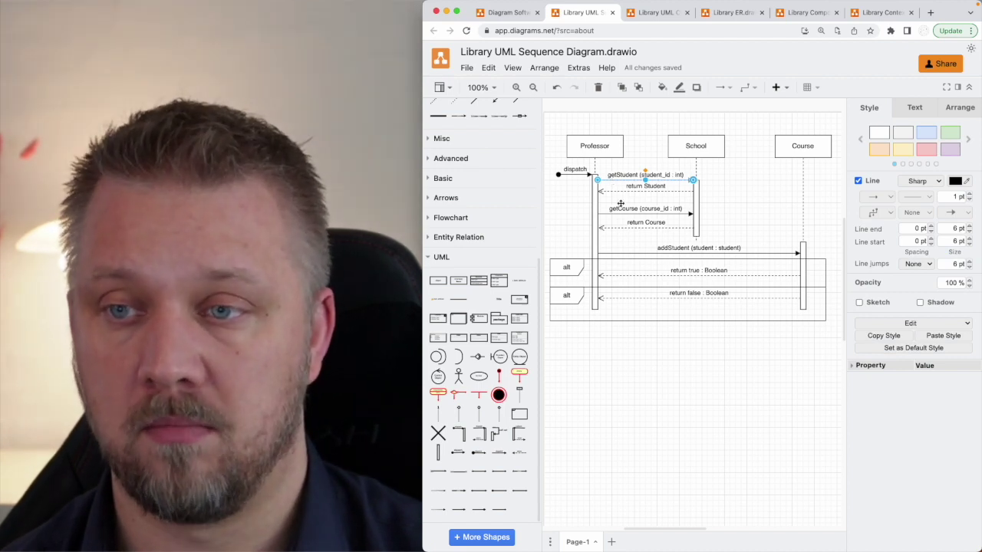
left_click(625, 191)
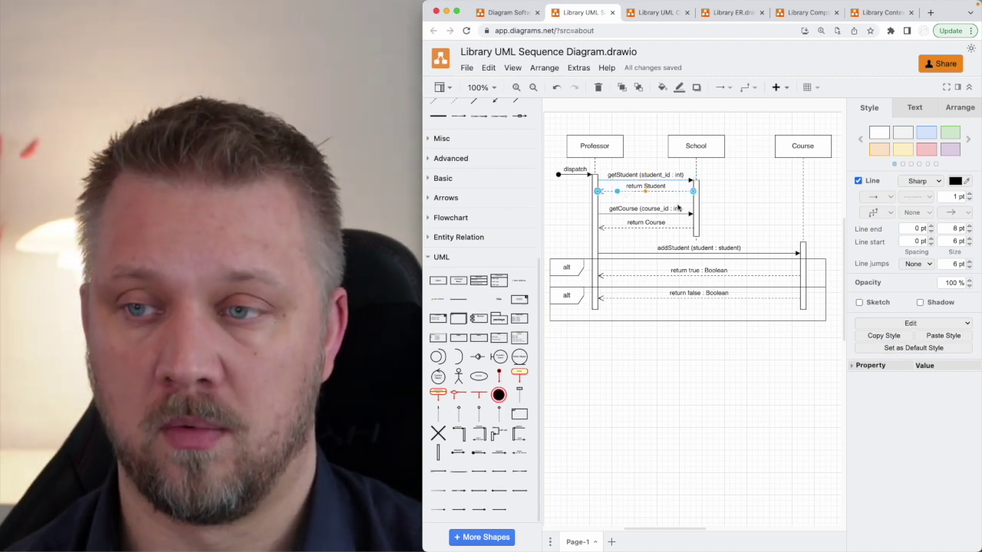
left_click(697, 203)
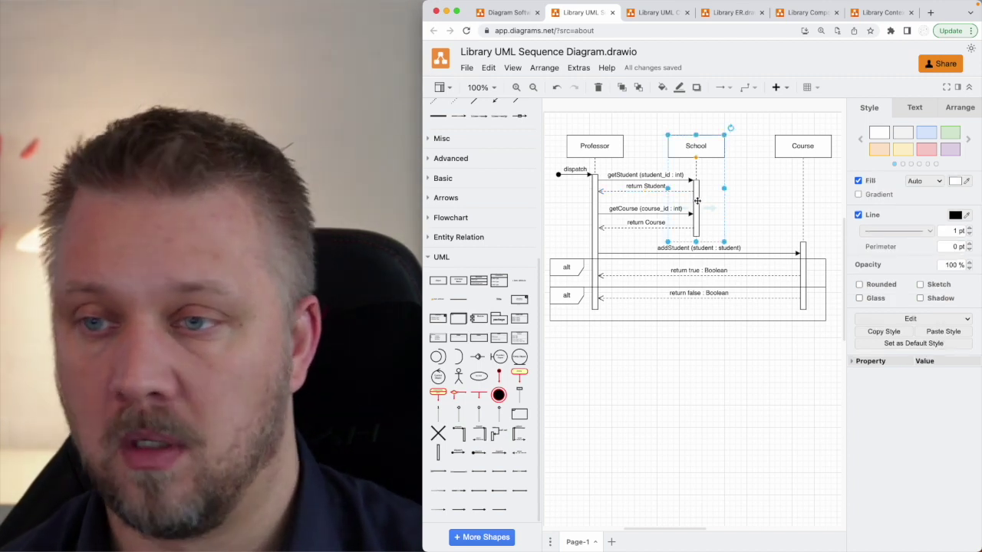
left_click(698, 205)
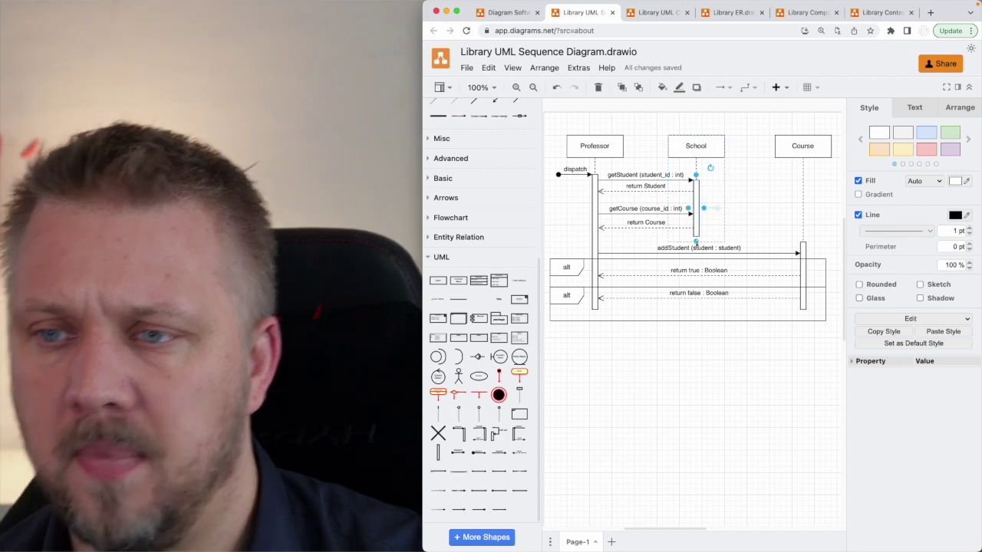
left_click_drag(696, 241, 695, 221)
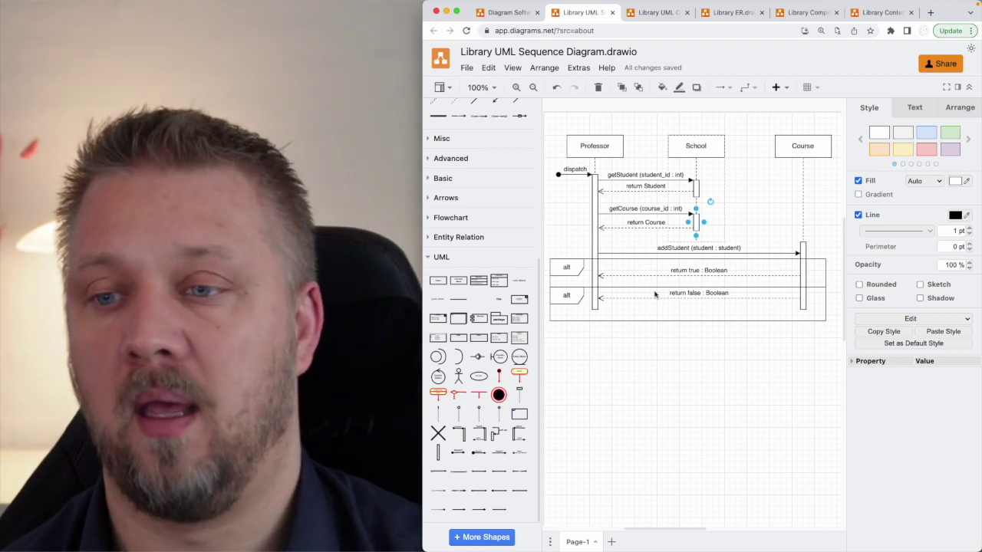
left_click(658, 353)
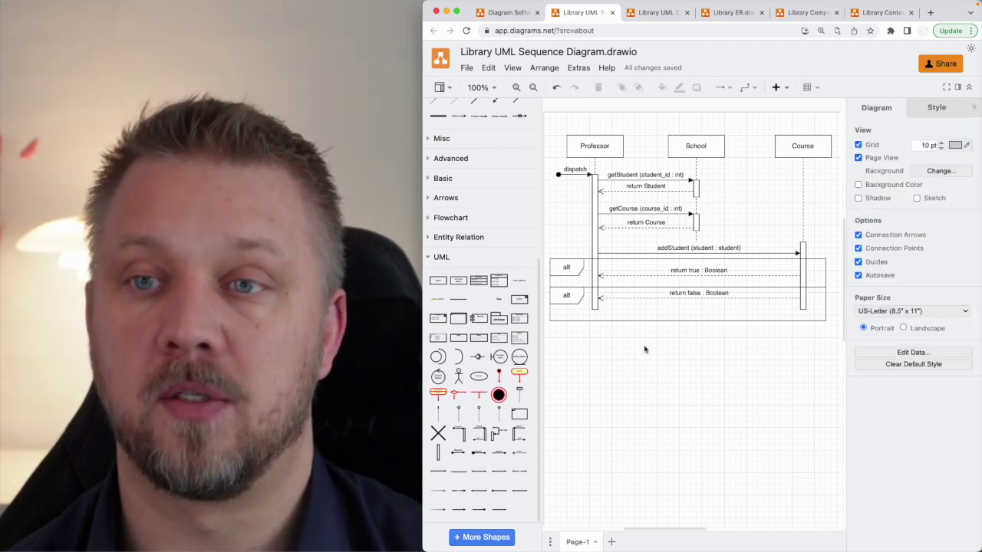